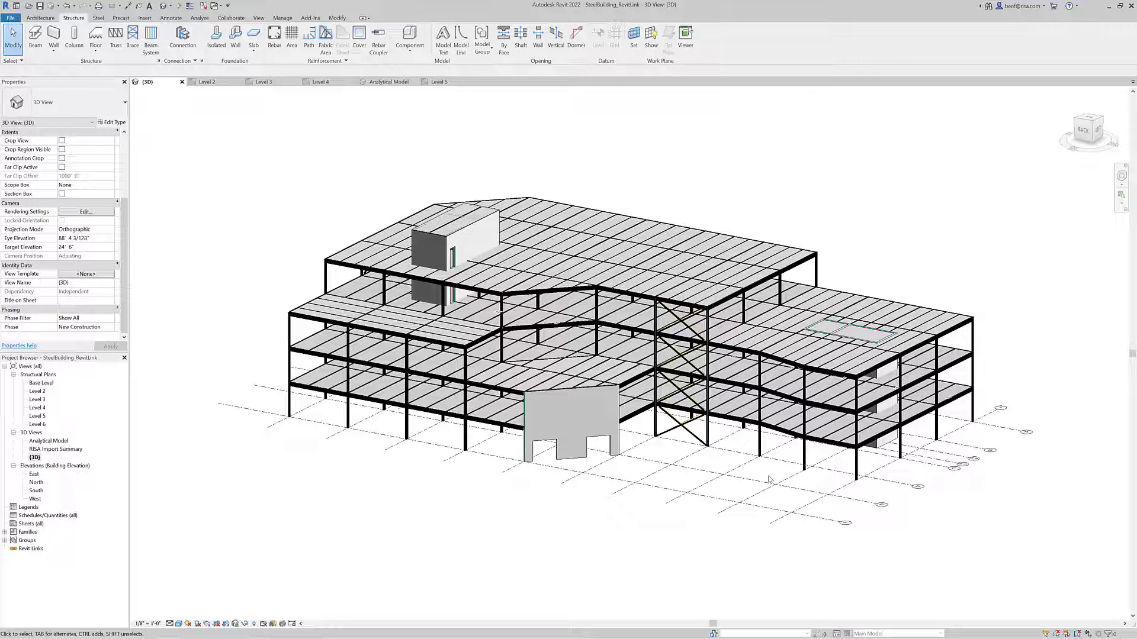
Show the Analytical Model view, open the Level 2 plan and review the structural properties of the W16X26 beam between grids C and D
double_click(53, 441)
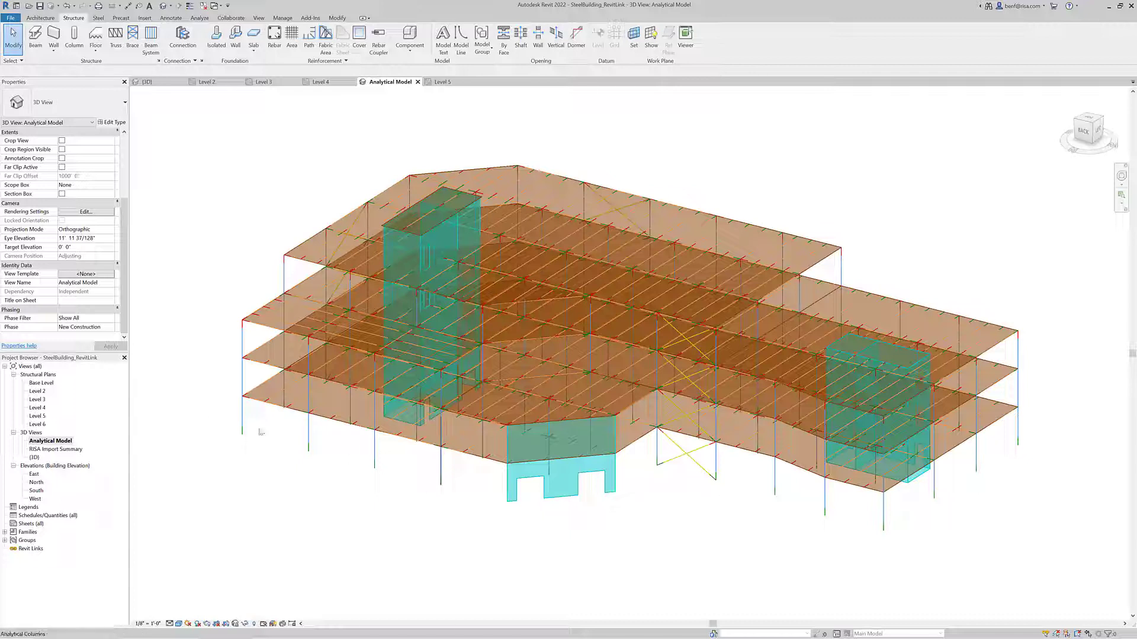
double_click(38, 392)
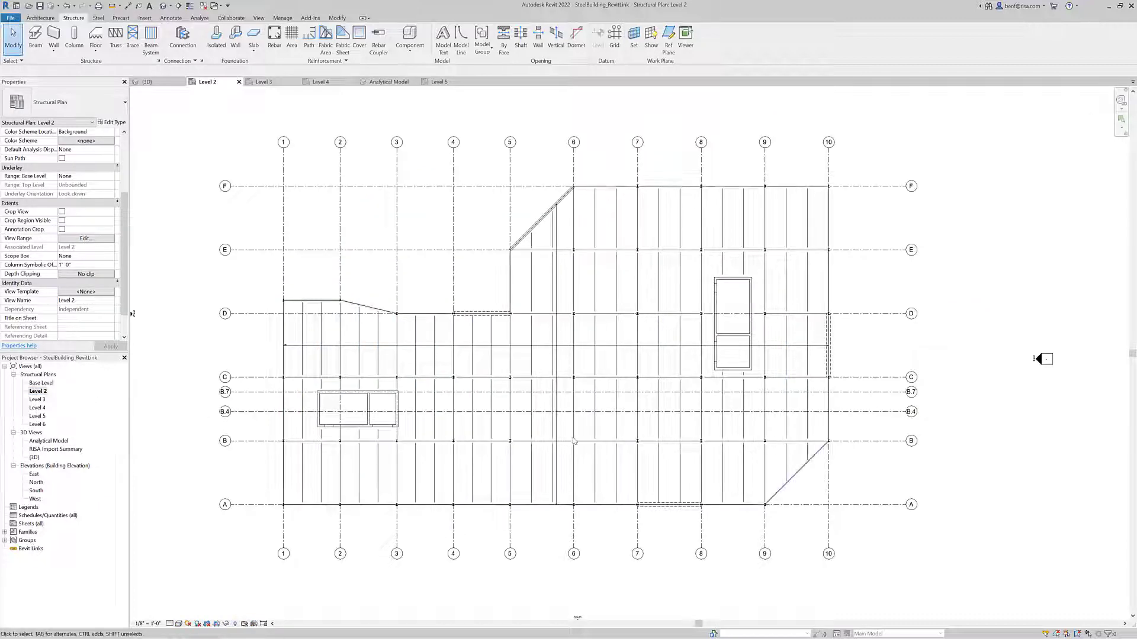
click(532, 339)
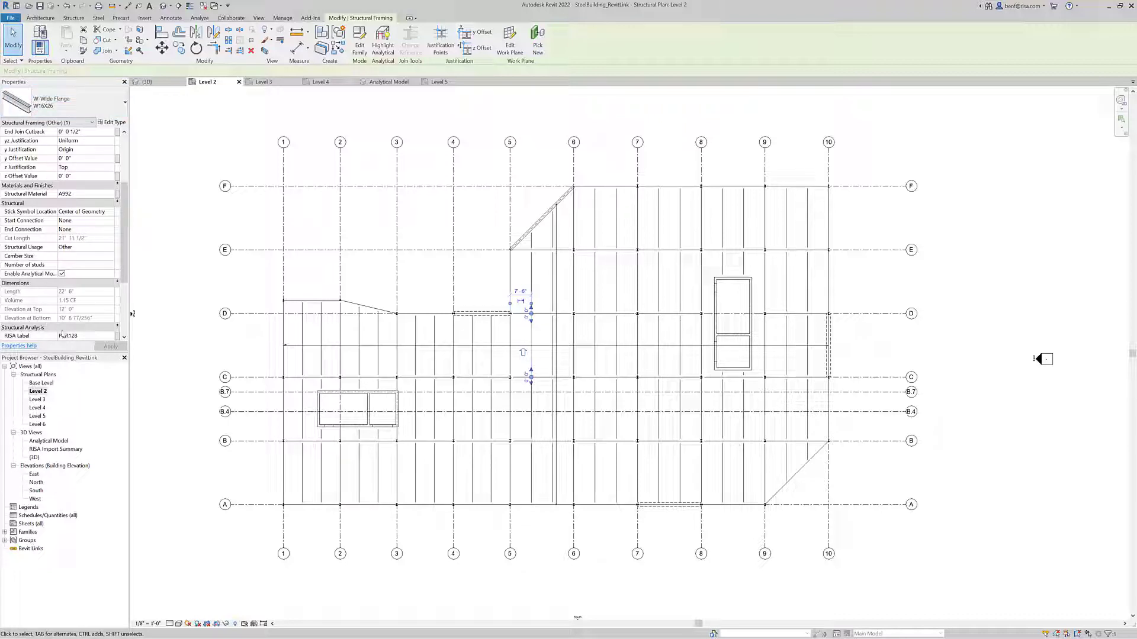
scroll(61, 286, down, 3)
scroll(61, 286, up, 1)
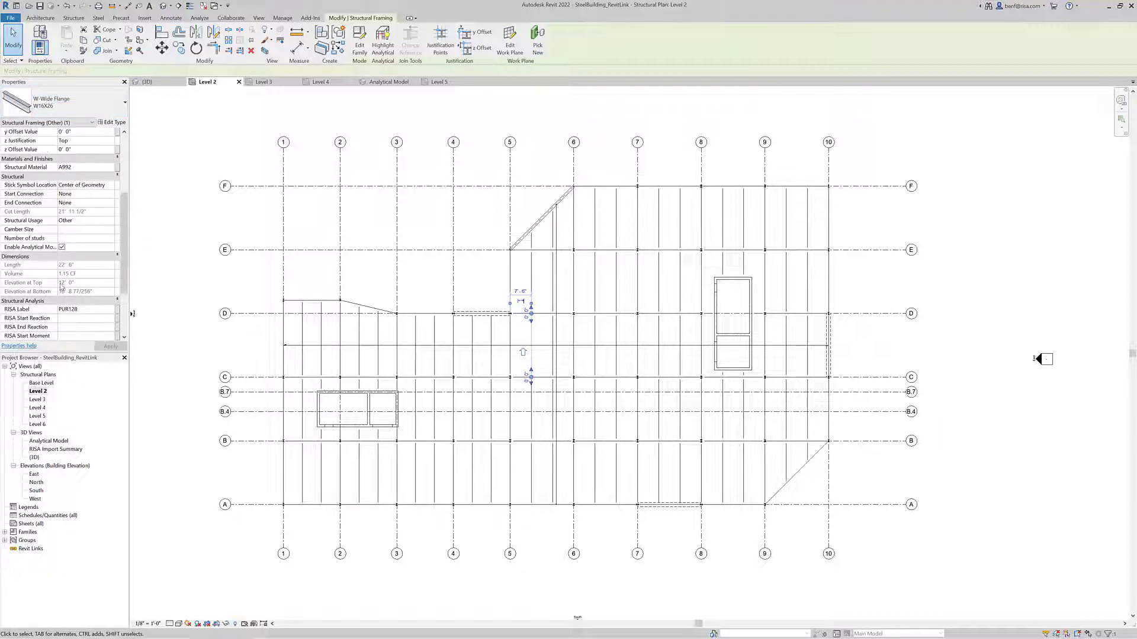
scroll(64, 184, up, 2)
scroll(64, 183, up, 3)
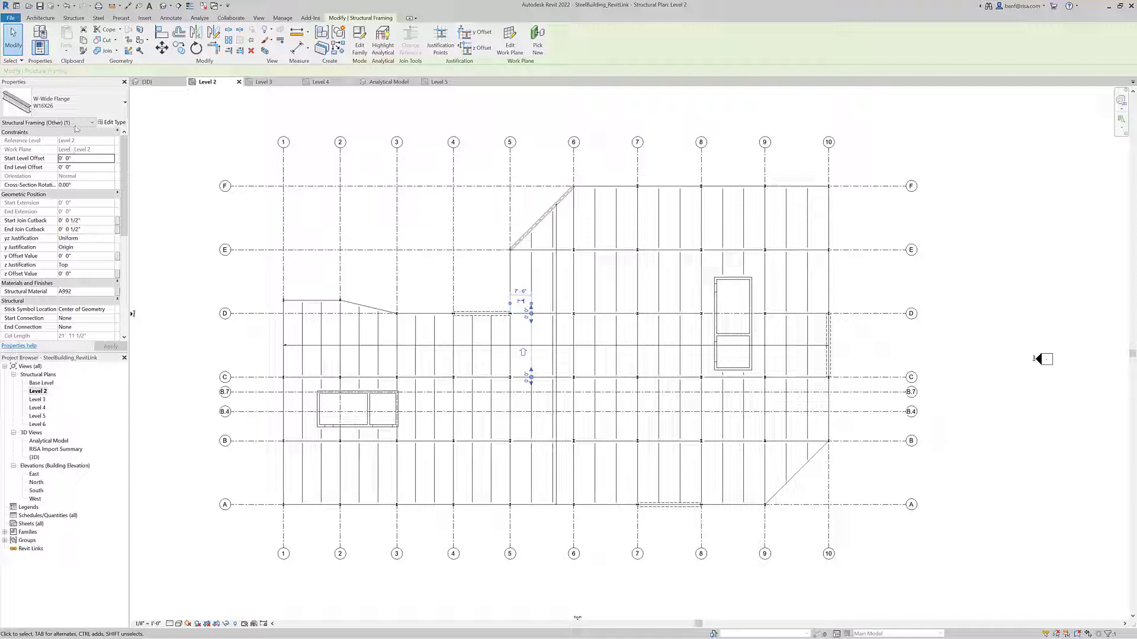
Show the selected beam's analytical properties and review its Analyze As options and its start and end releases
click(77, 123)
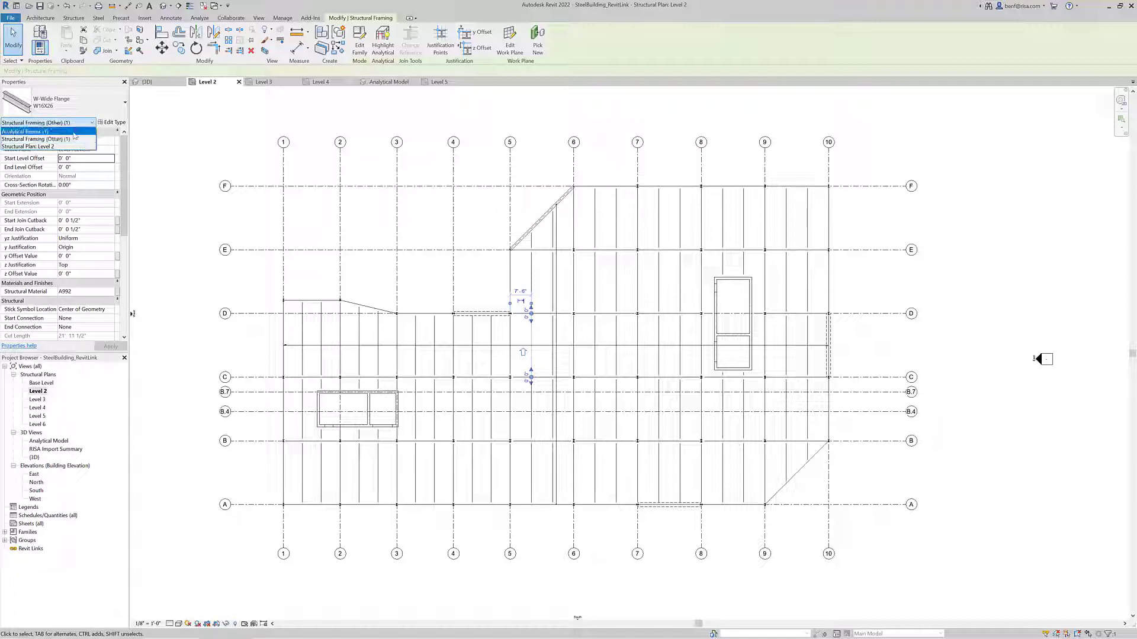
click(36, 132)
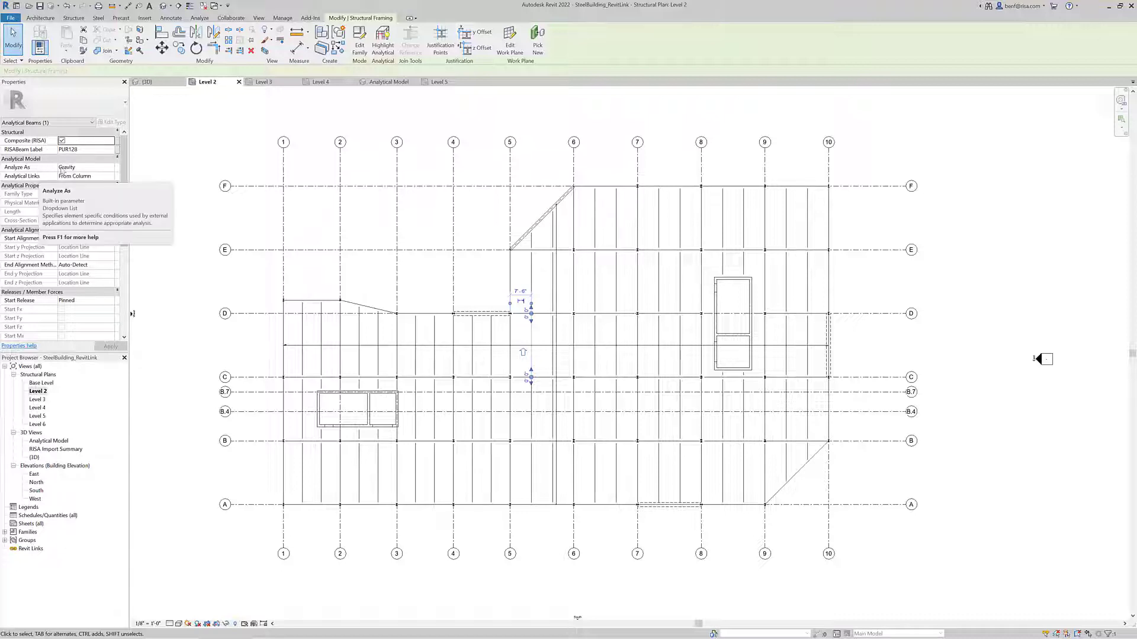
click(104, 169)
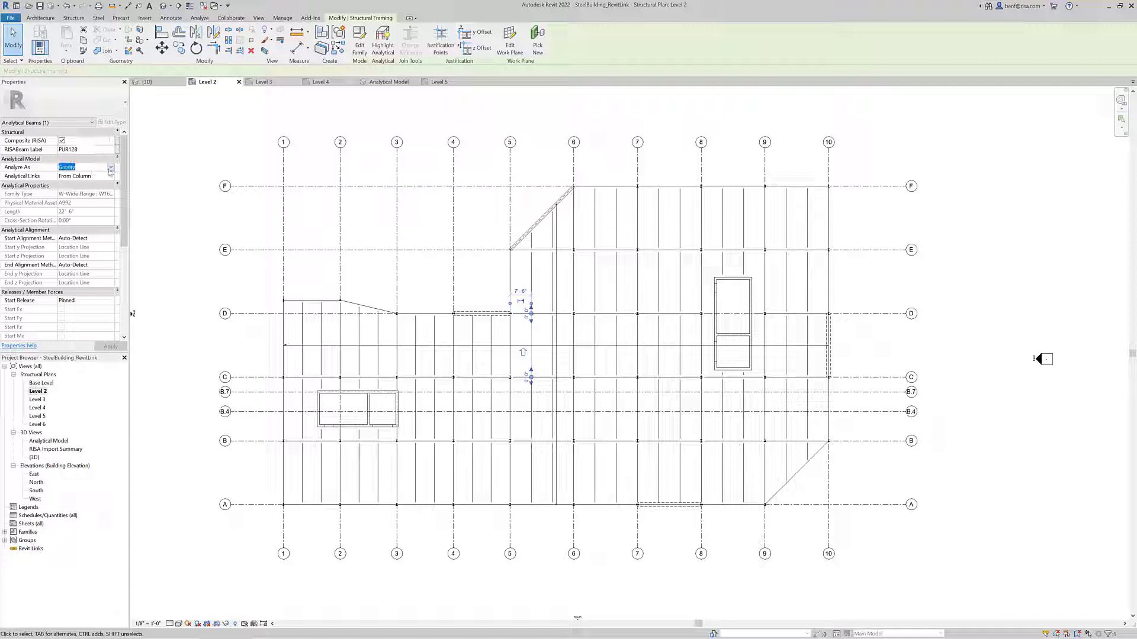
click(110, 168)
click(111, 168)
scroll(101, 210, down, 1)
scroll(101, 209, down, 2)
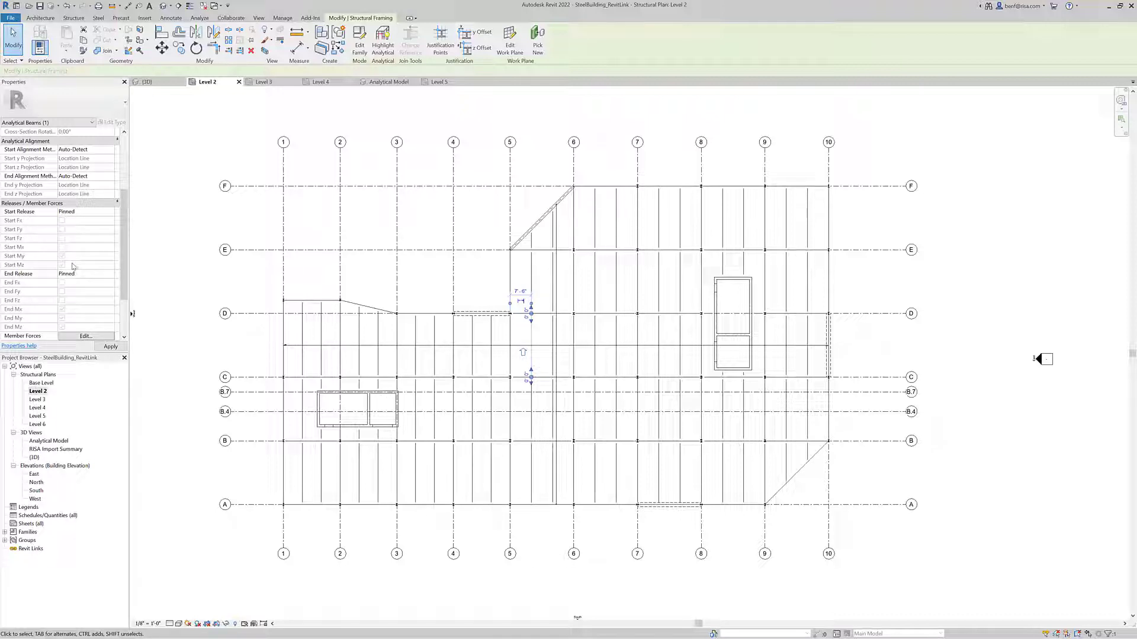
Review the analytical wall properties of the shaft wall nearest grid E, between grids 8 and 9, and deselect the wall
click(441, 282)
click(741, 278)
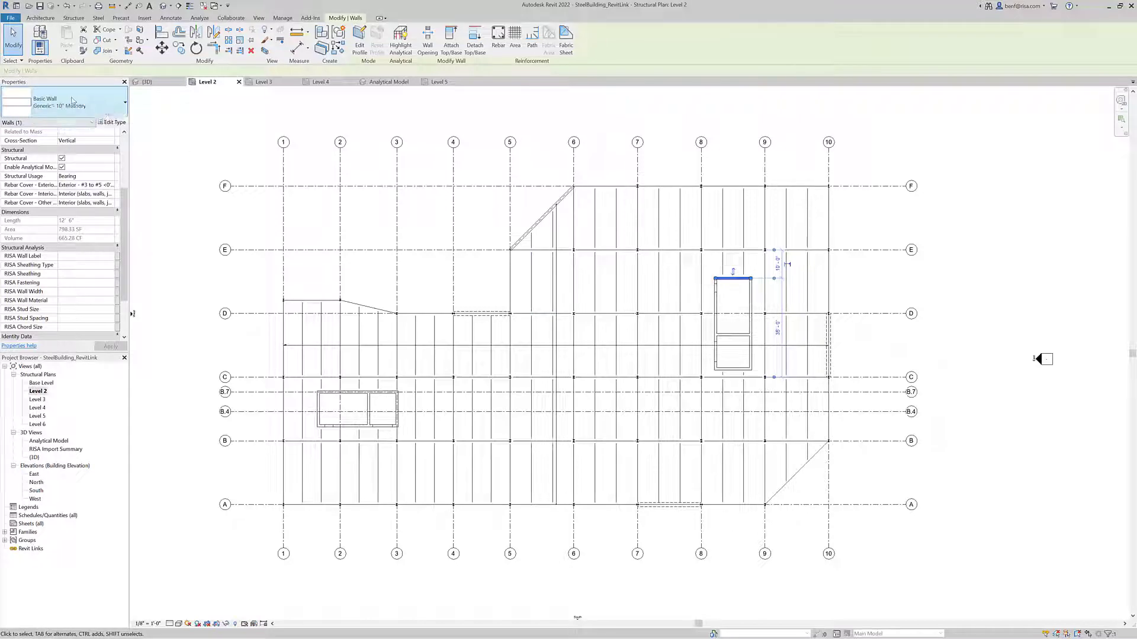
click(92, 122)
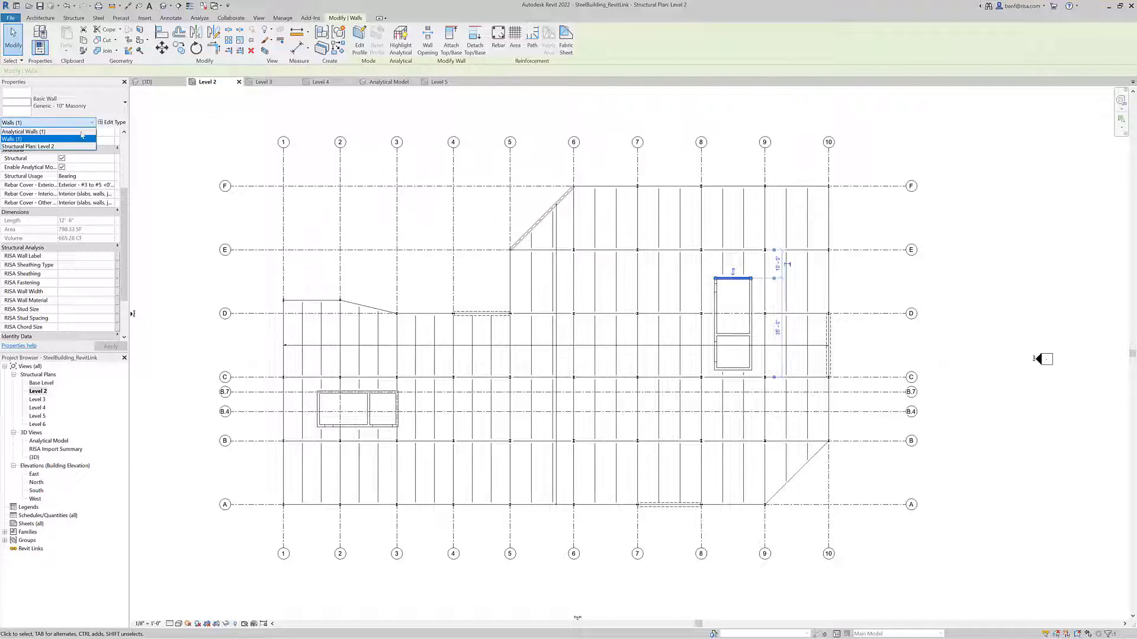
click(84, 135)
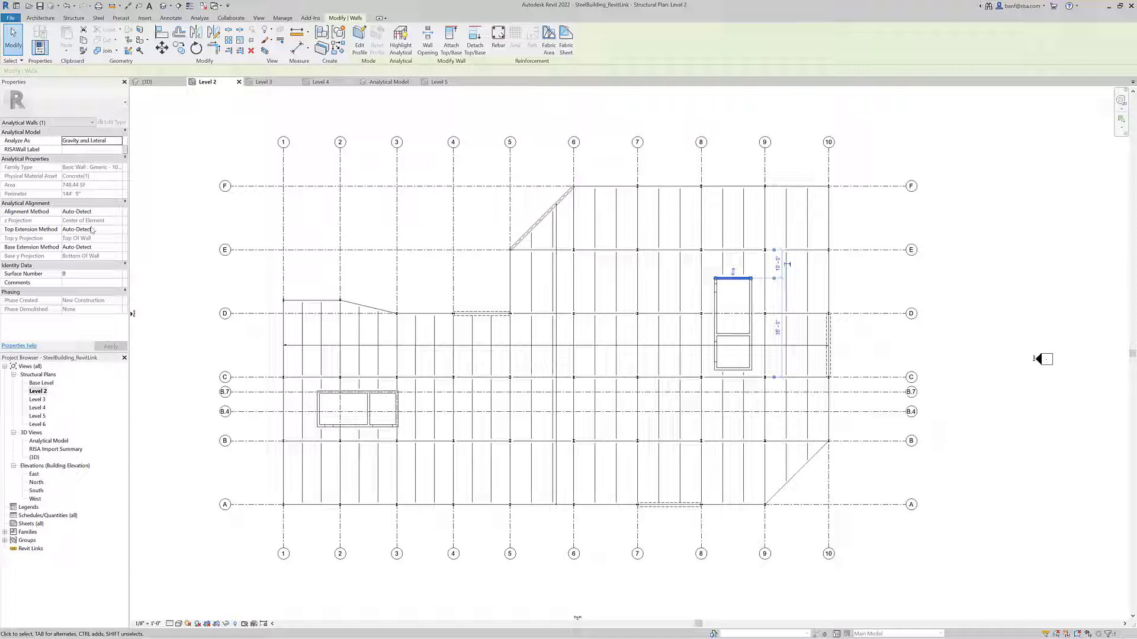
click(477, 301)
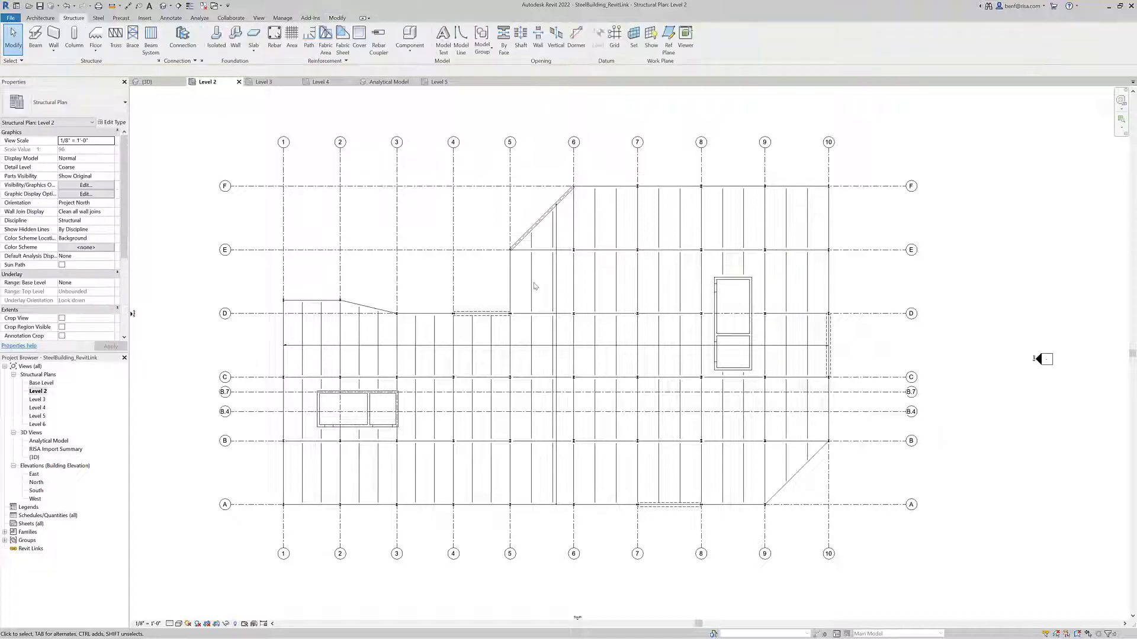
Inspect the layer structure in the Level 2 floor's type properties, cancel without changes and deselect the floor
click(666, 198)
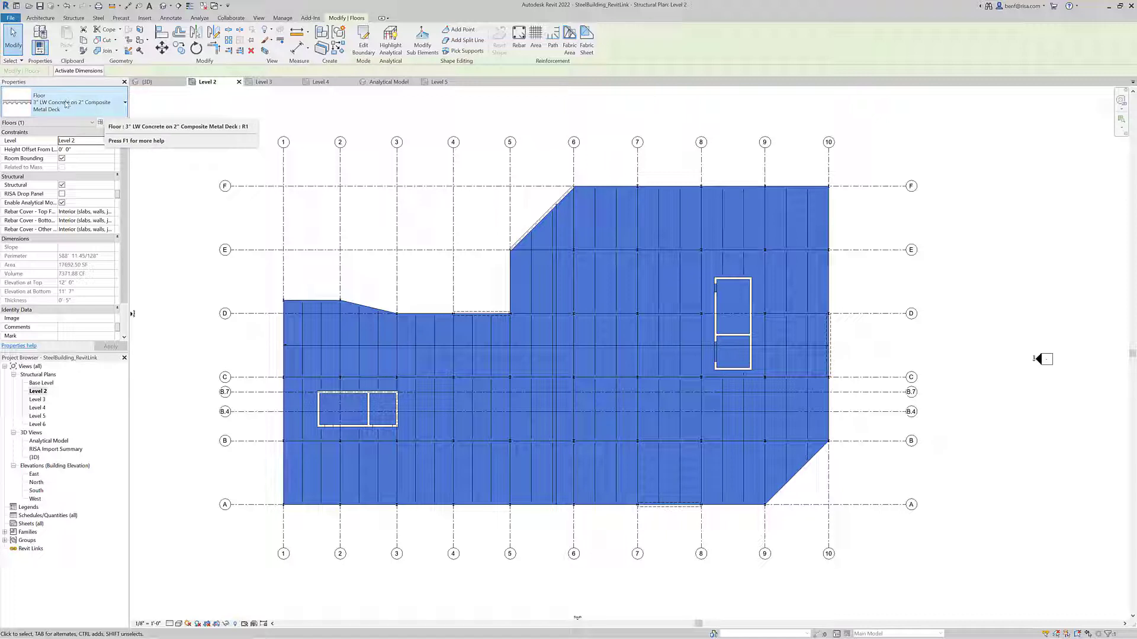
click(108, 122)
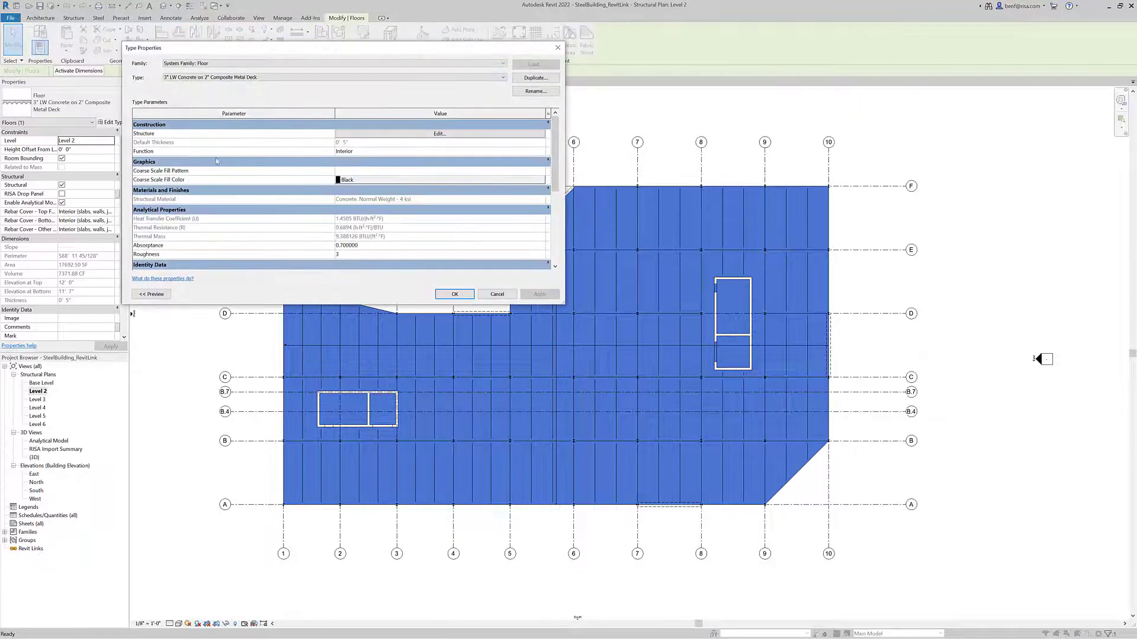
click(382, 135)
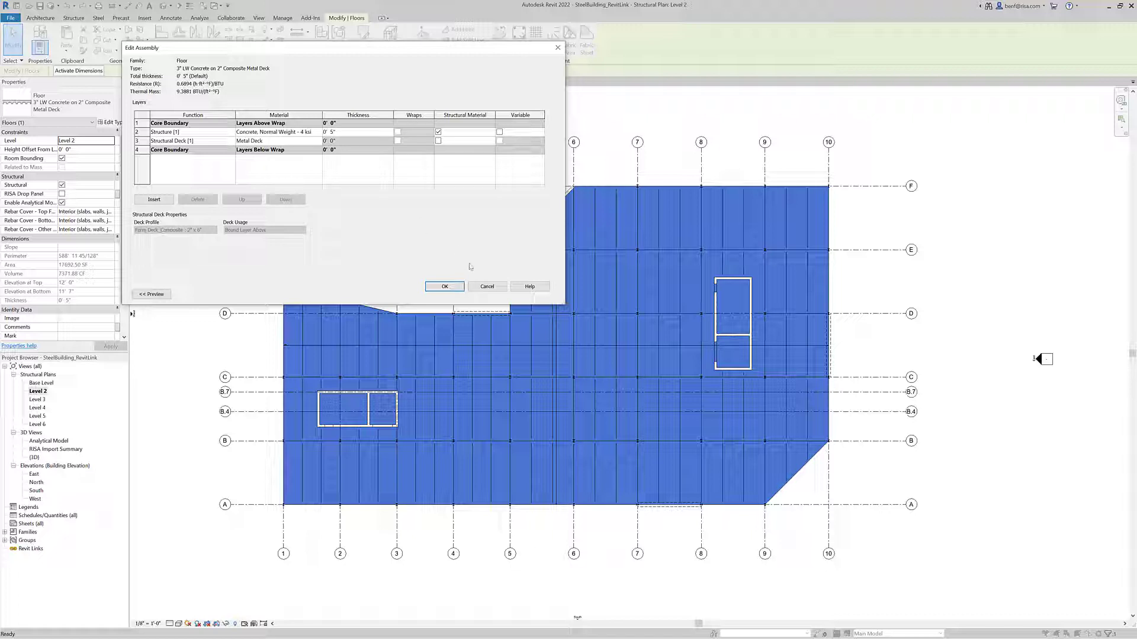
click(482, 286)
click(490, 296)
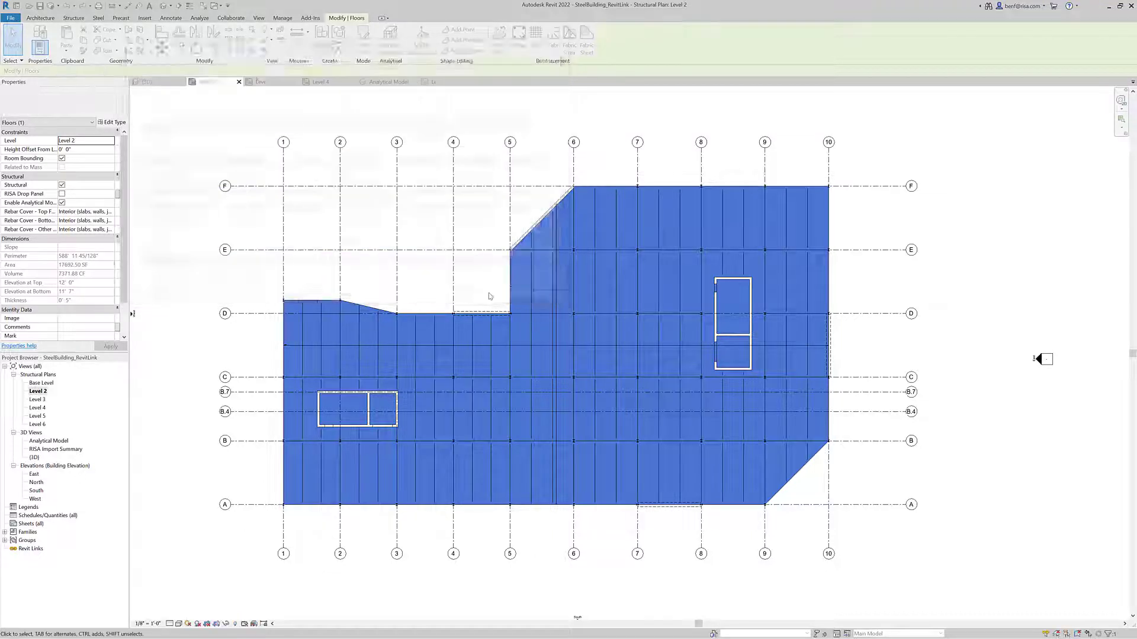
click(489, 296)
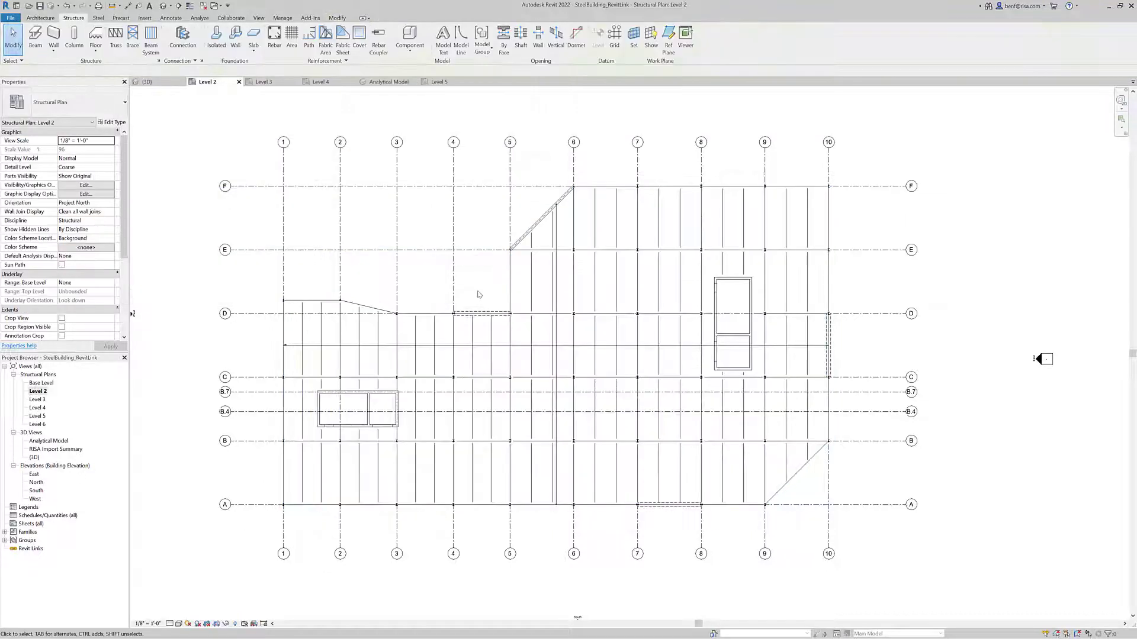
Compare the physical 3D view with the Analytical Model view, examining the analytical members, floors and walls up close before fitting the whole model
double_click(35, 458)
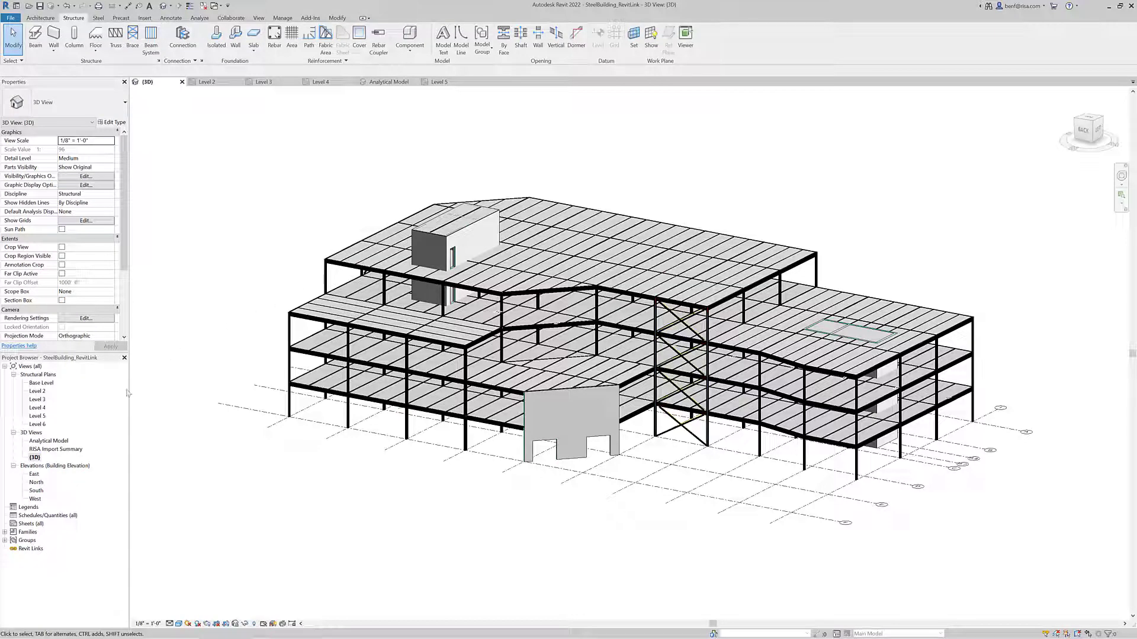
click(51, 442)
double_click(50, 441)
scroll(232, 422, up, 6)
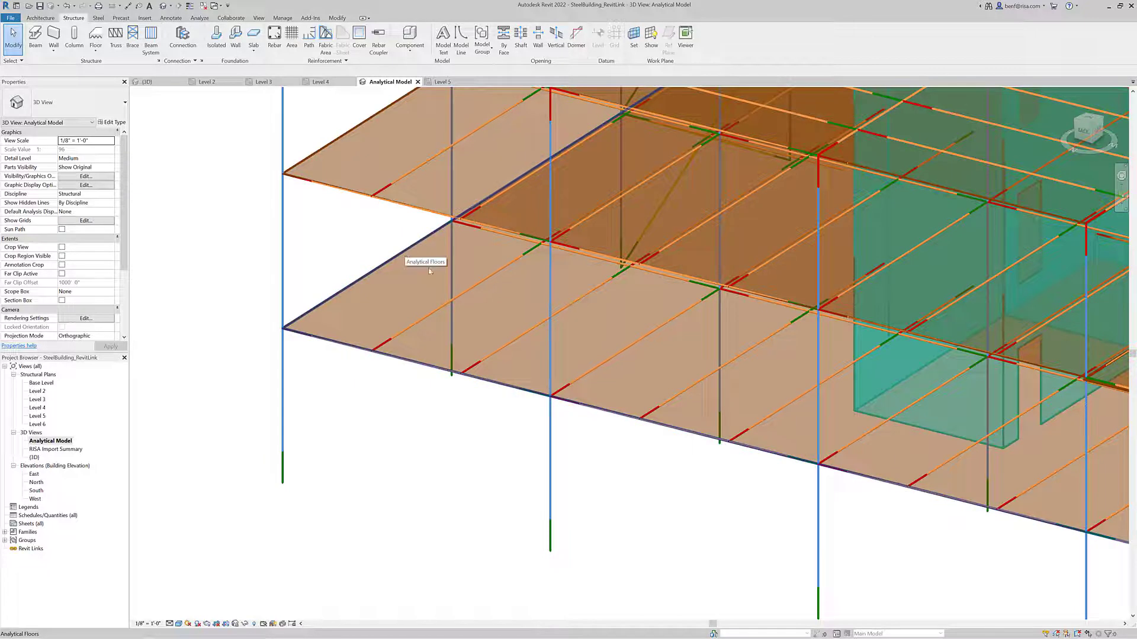
scroll(732, 403, down, 3)
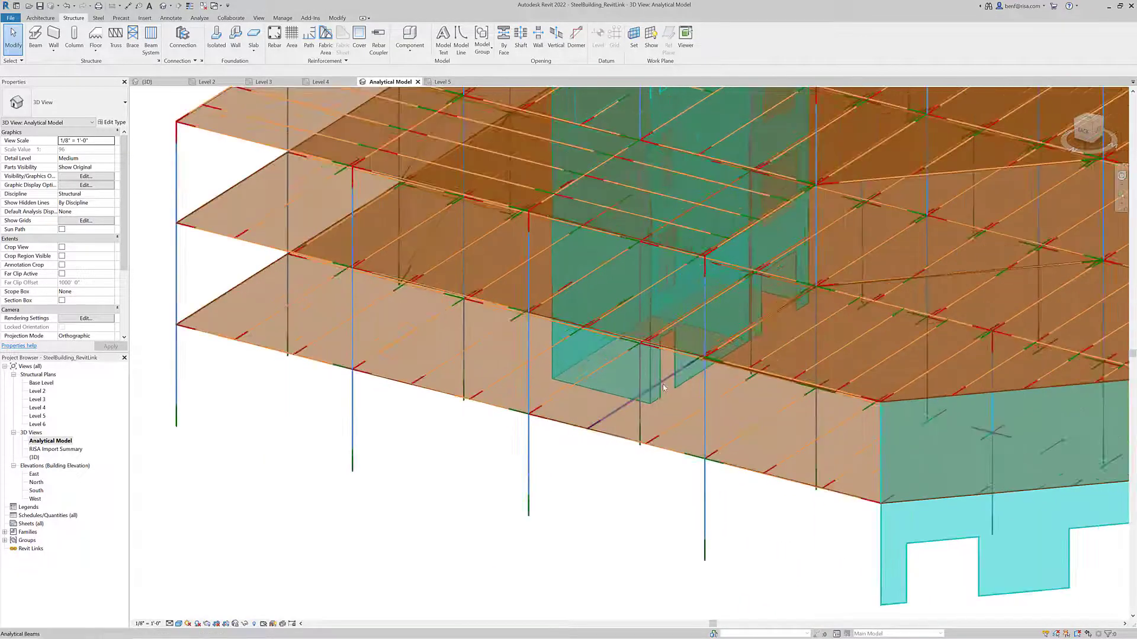
scroll(663, 385, up, 2)
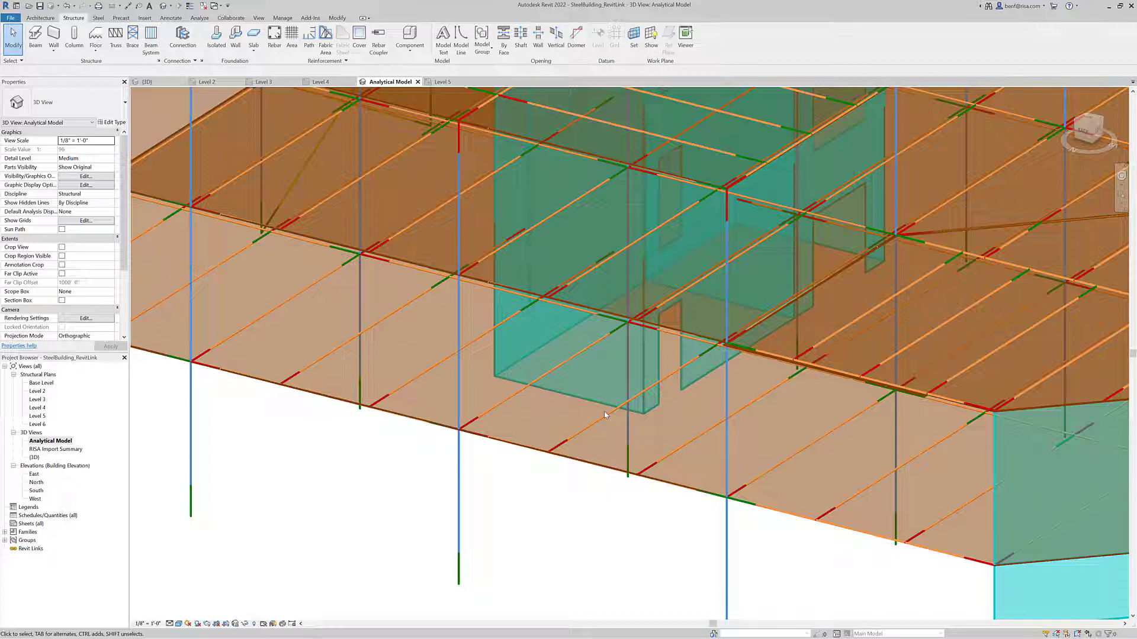
key(z)
key(f)
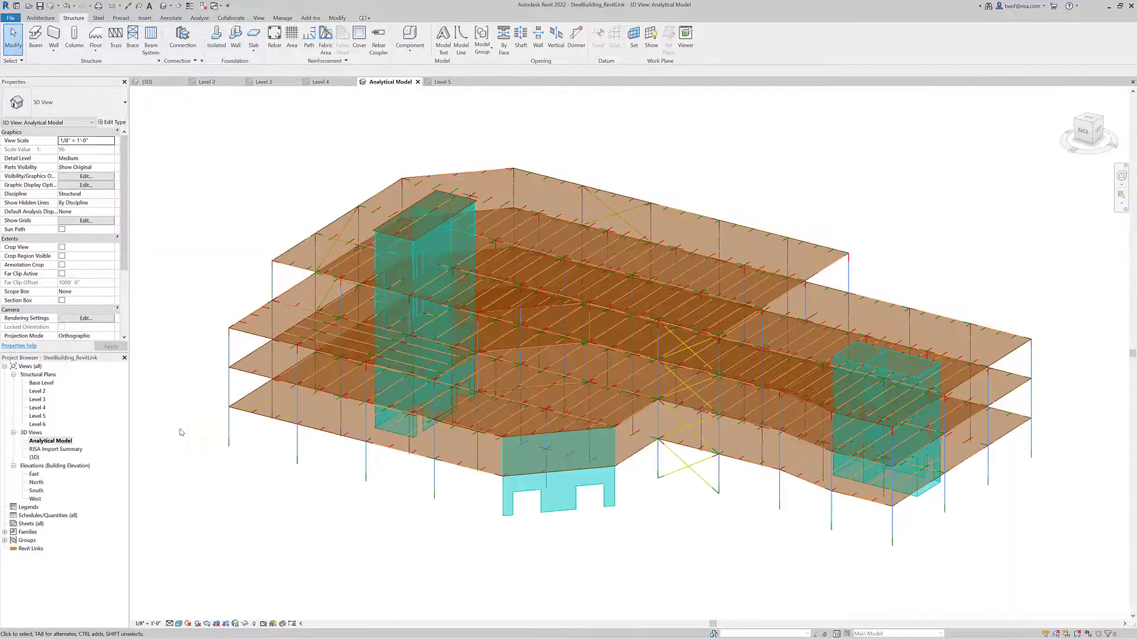
Set up the Export to RISA with RISAFloor as target, keeping Physical Model and the Optimize Member Sizes design method
click(311, 18)
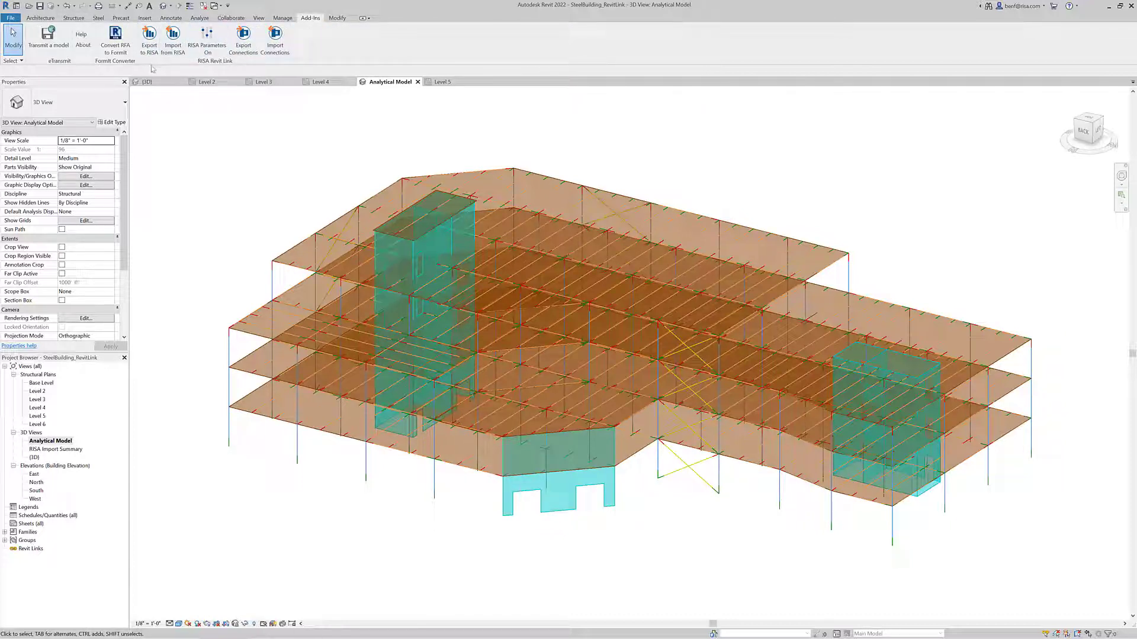
click(149, 45)
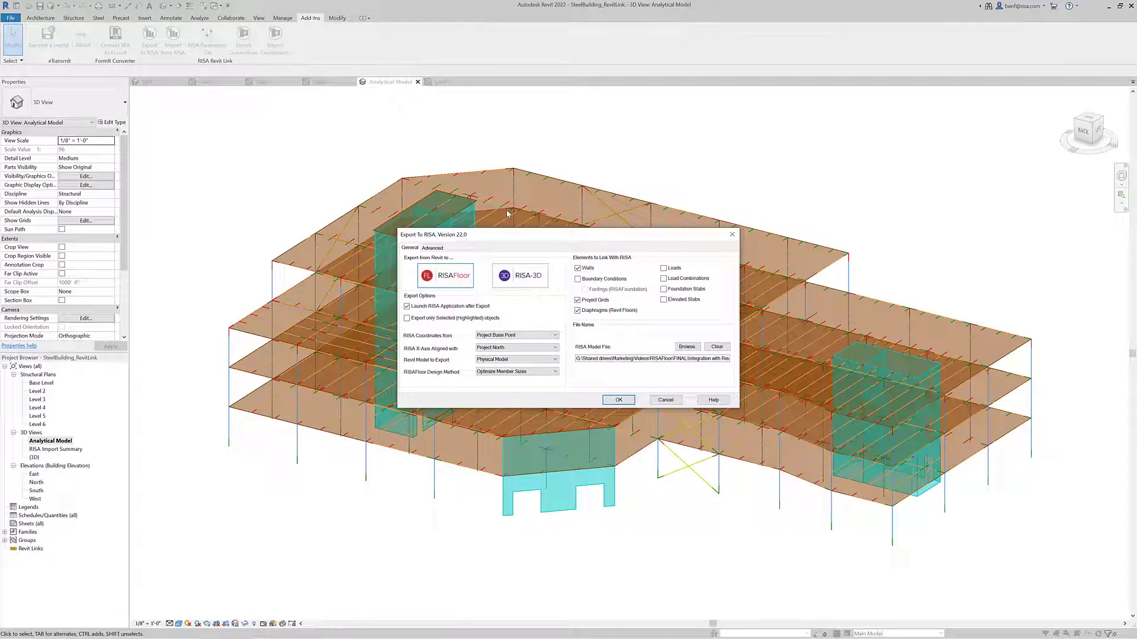
click(460, 276)
click(506, 373)
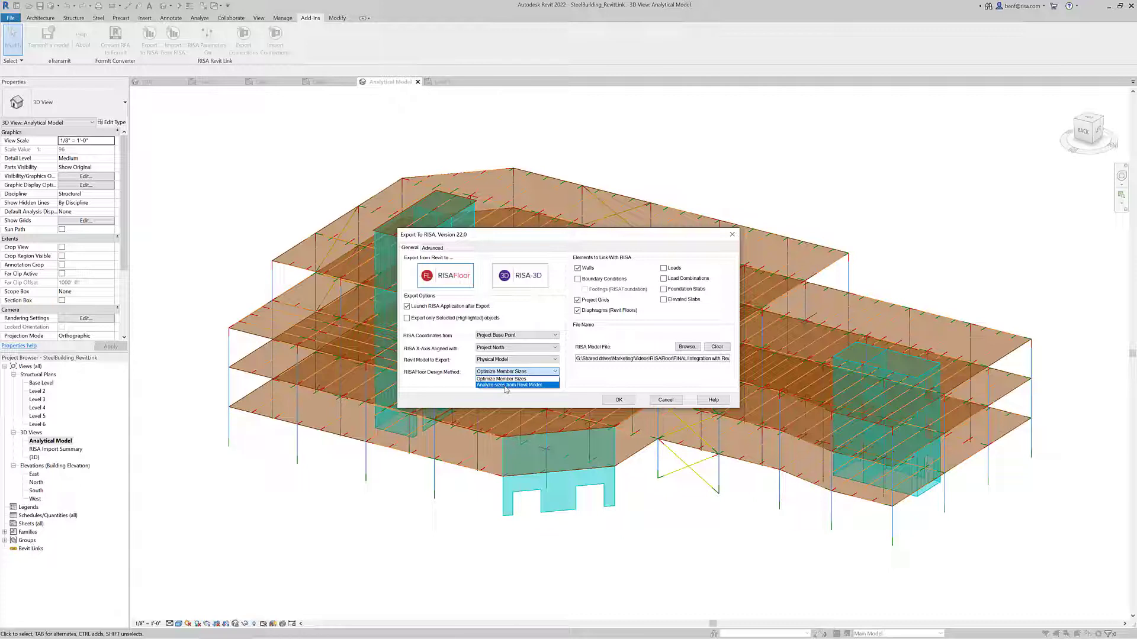
click(450, 388)
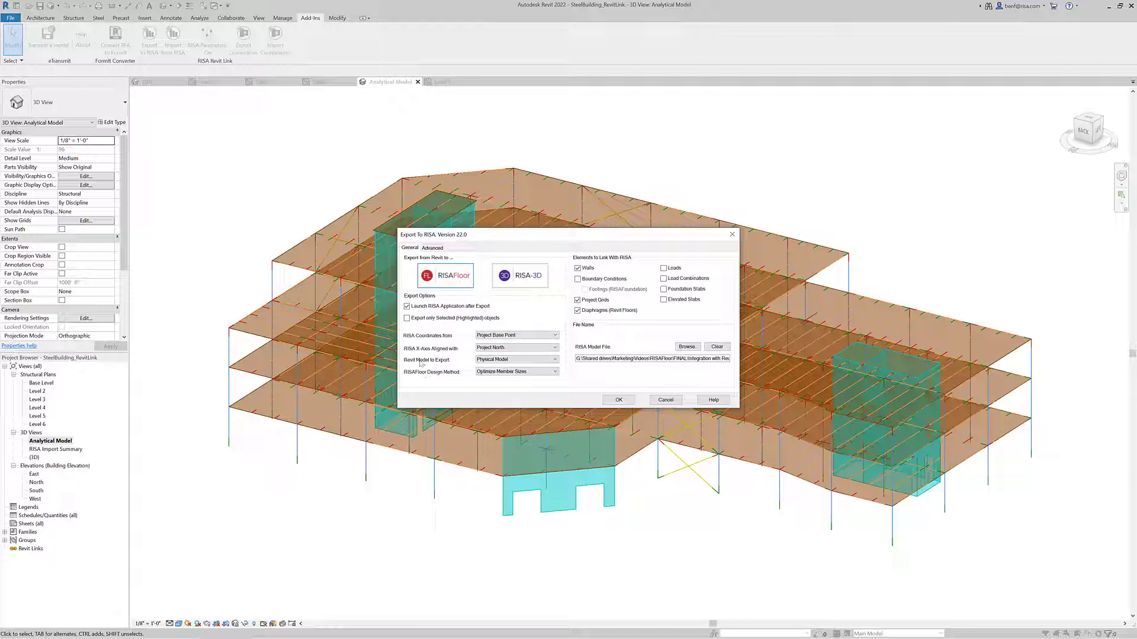
click(522, 359)
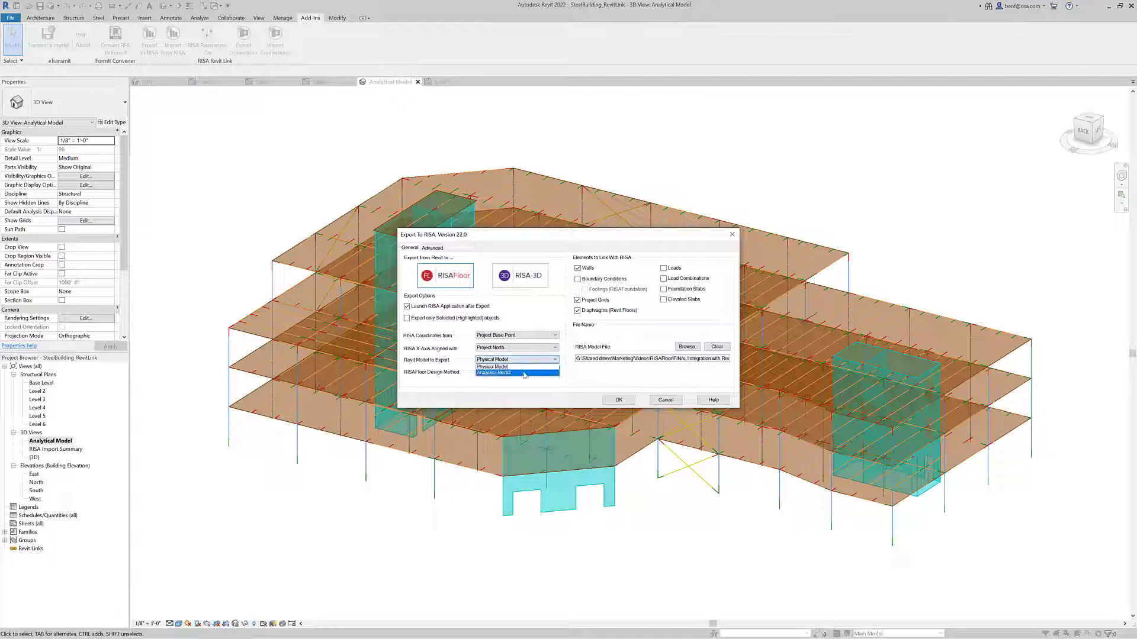
click(523, 363)
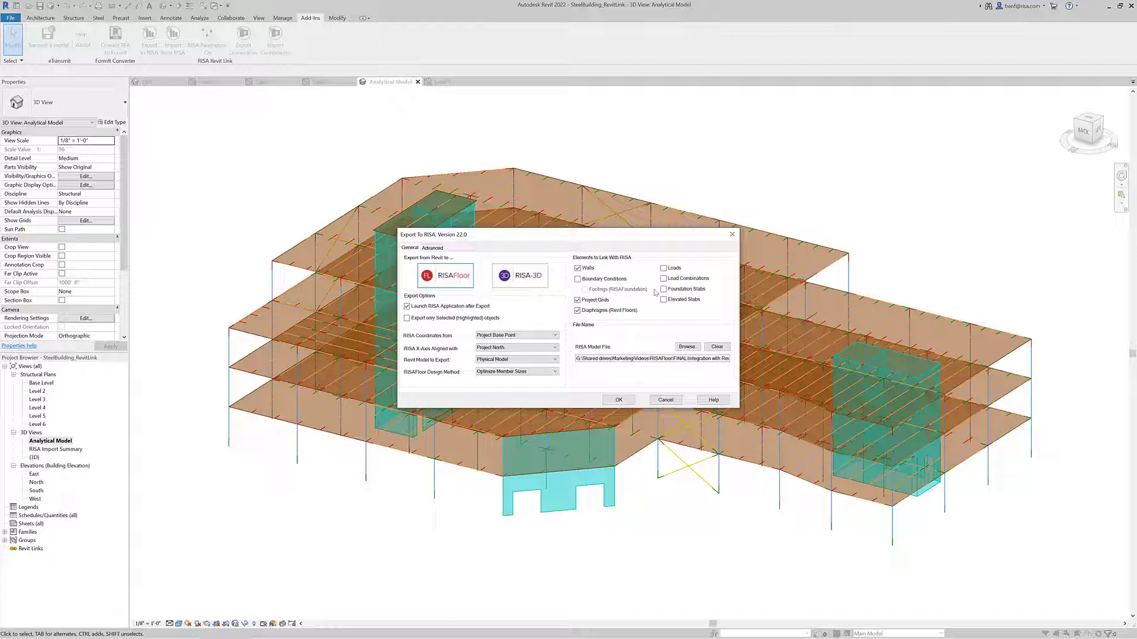
Check the RISA model file path, run the export while saving the Revit model, and dismiss the link report
drag(685, 359, 755, 358)
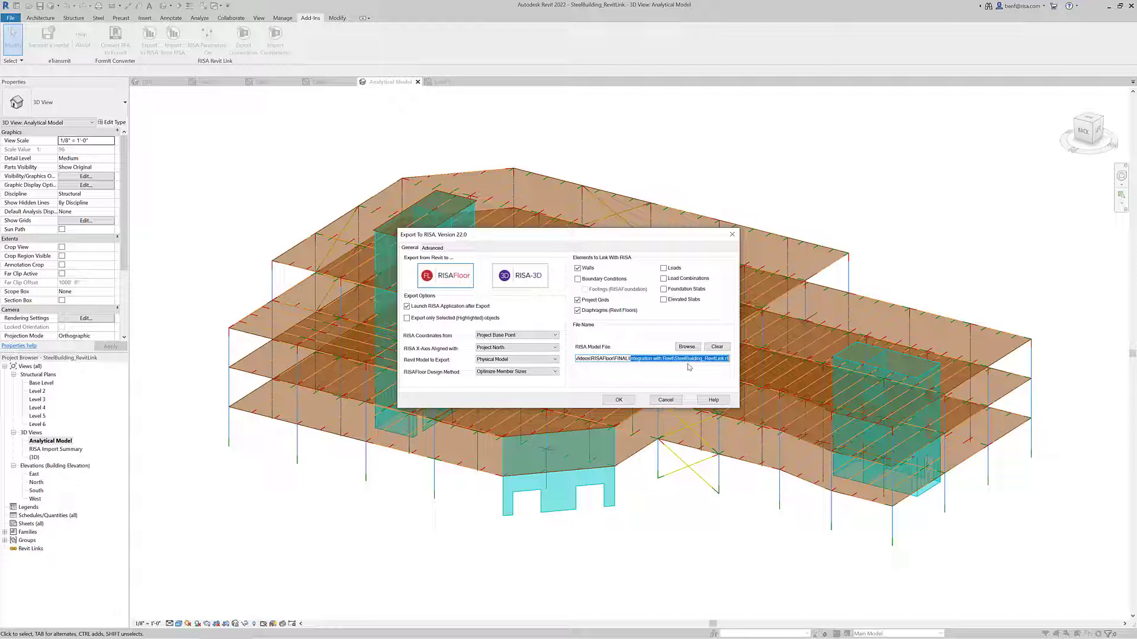
click(617, 402)
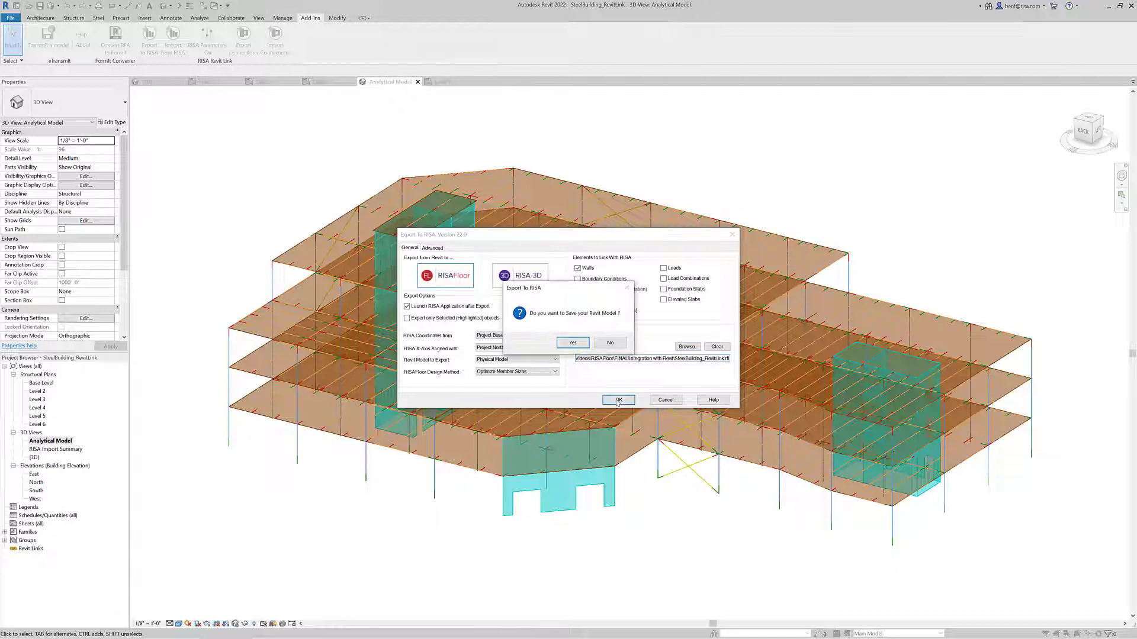
click(571, 343)
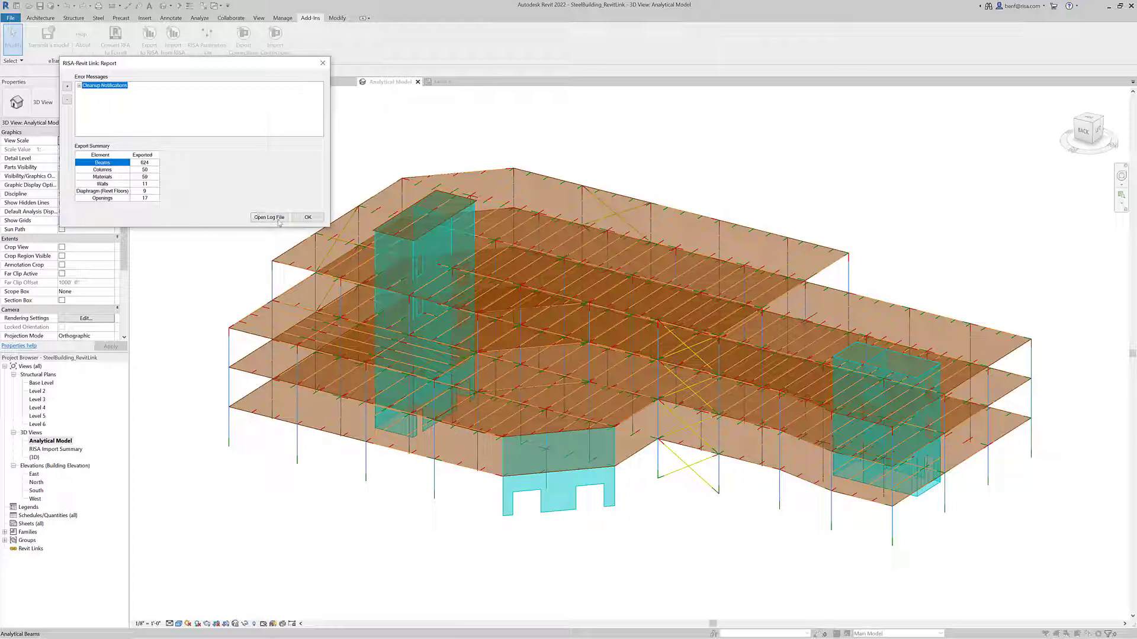
click(308, 217)
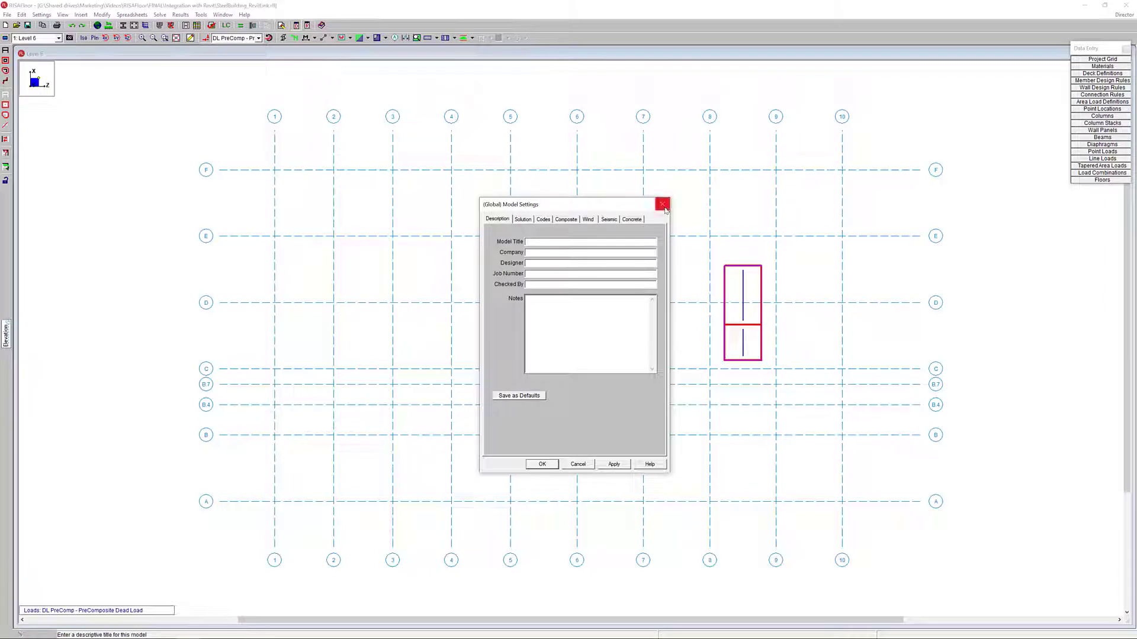
Dismiss the global model settings without changes and display the full model in 3D to look over the transferred structure
click(664, 207)
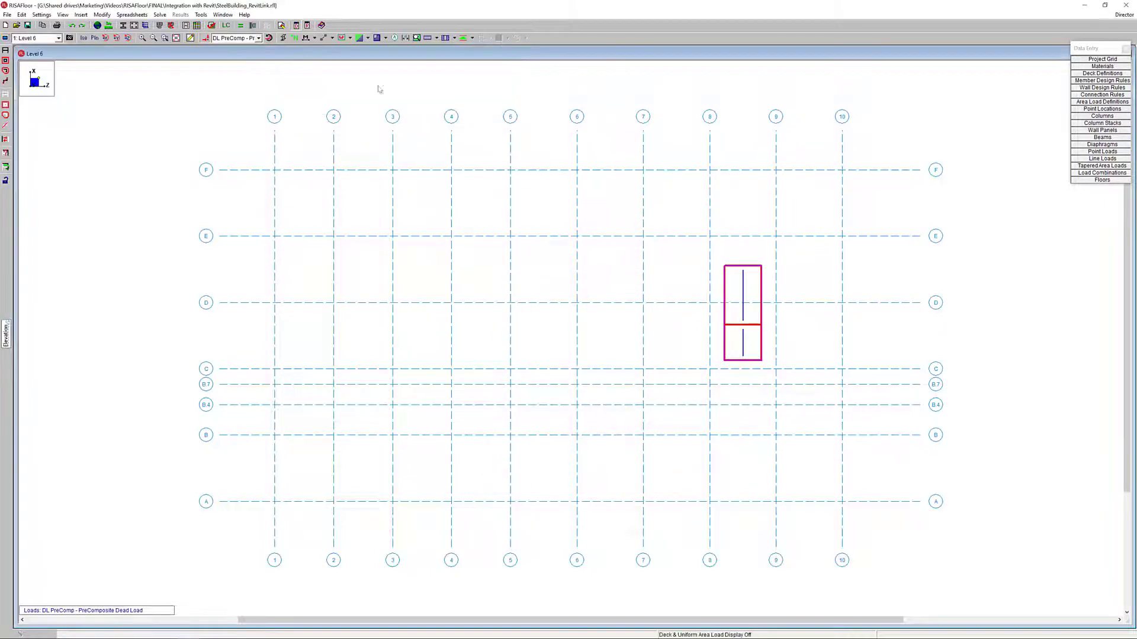
click(58, 38)
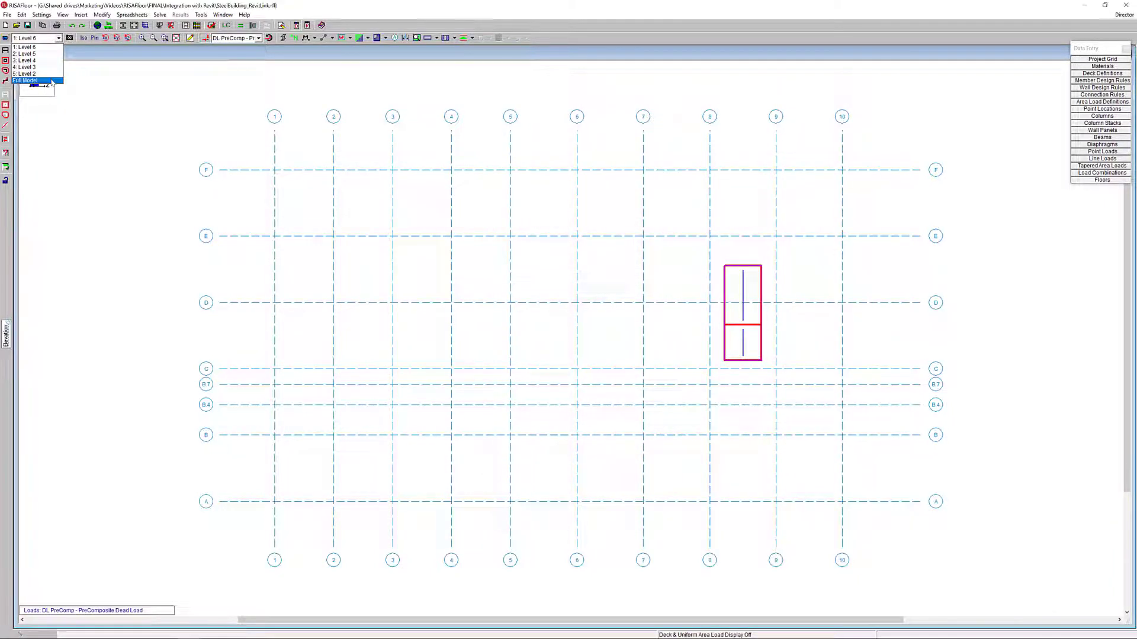
click(52, 81)
middle_drag(723, 363, 462, 190)
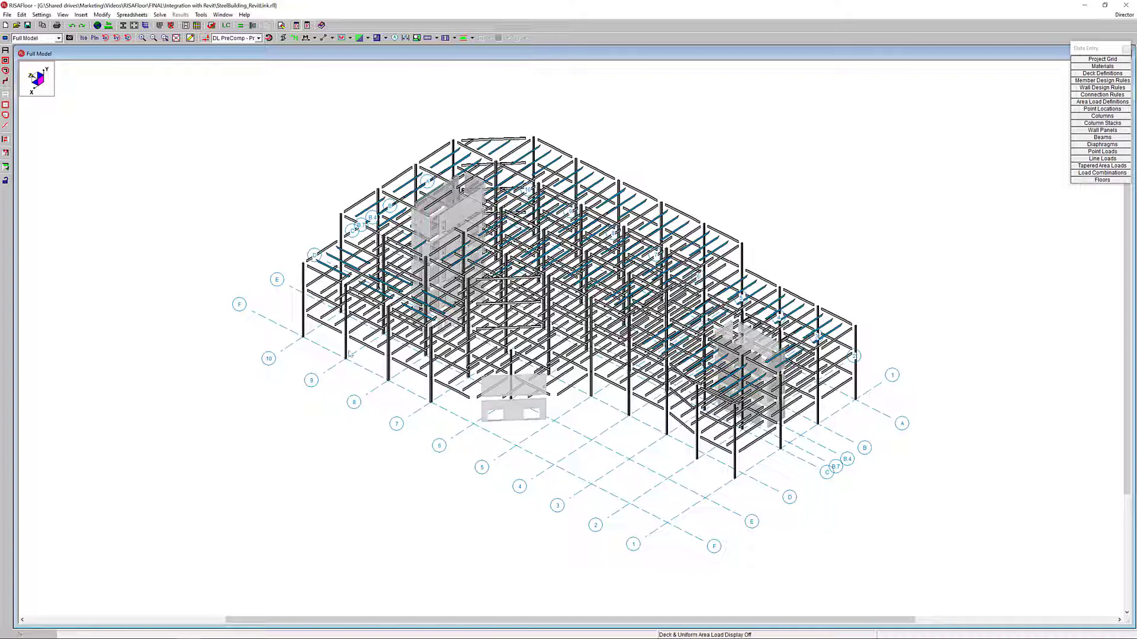
Open the Level 4 plan and inspect the general and shape properties of an infill beam between grids 6–7 and C–D, without changes
click(45, 39)
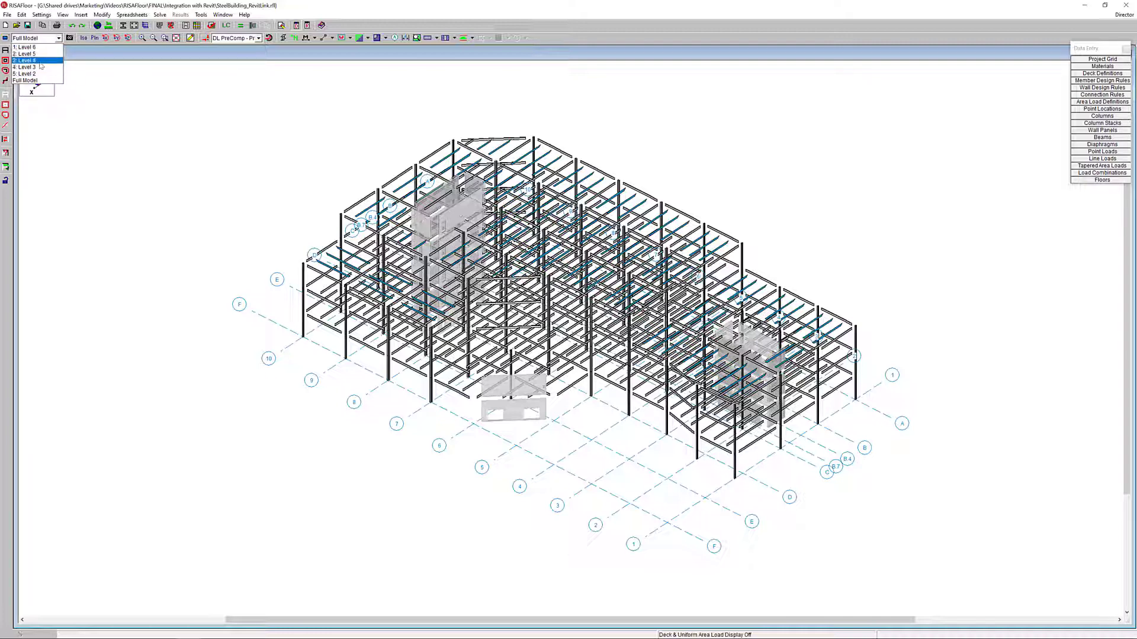
click(36, 61)
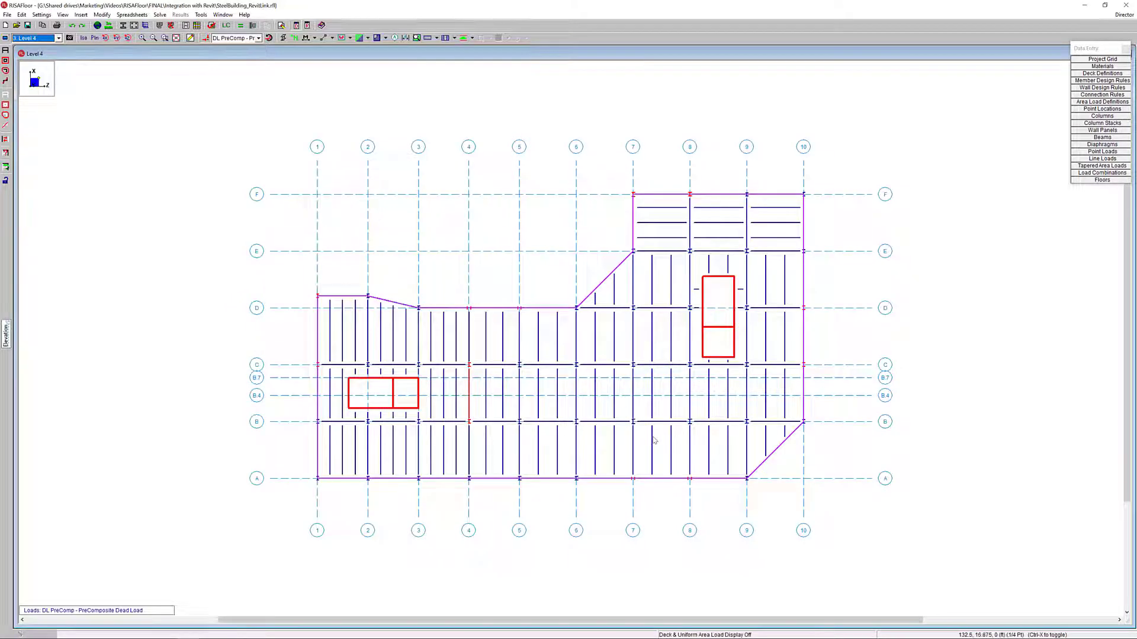
scroll(653, 429, up, 1)
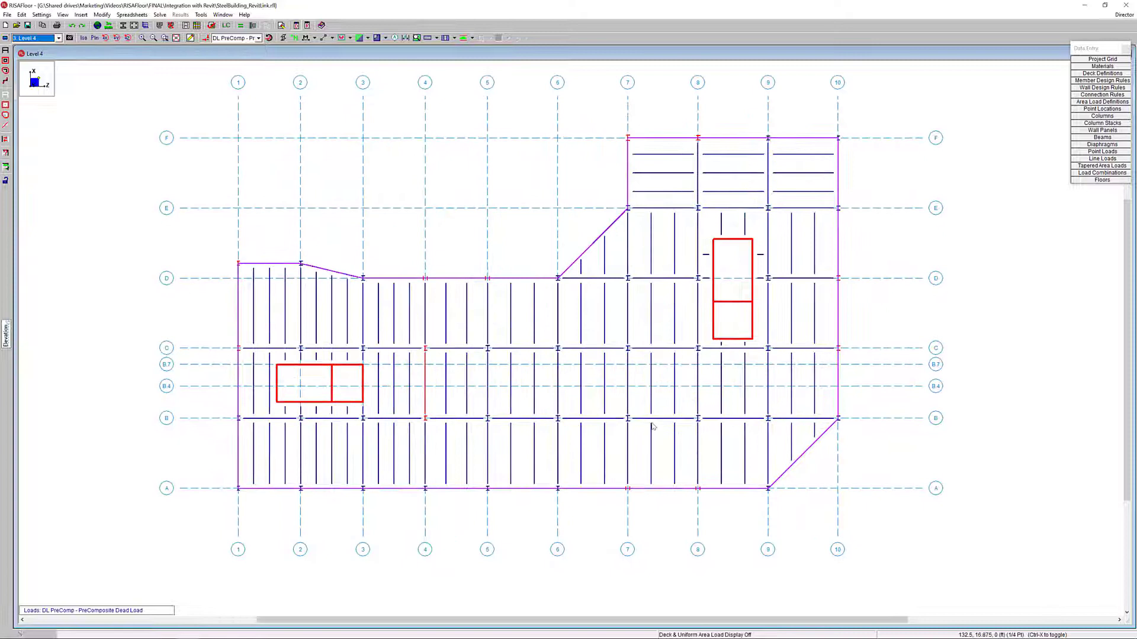
double_click(605, 330)
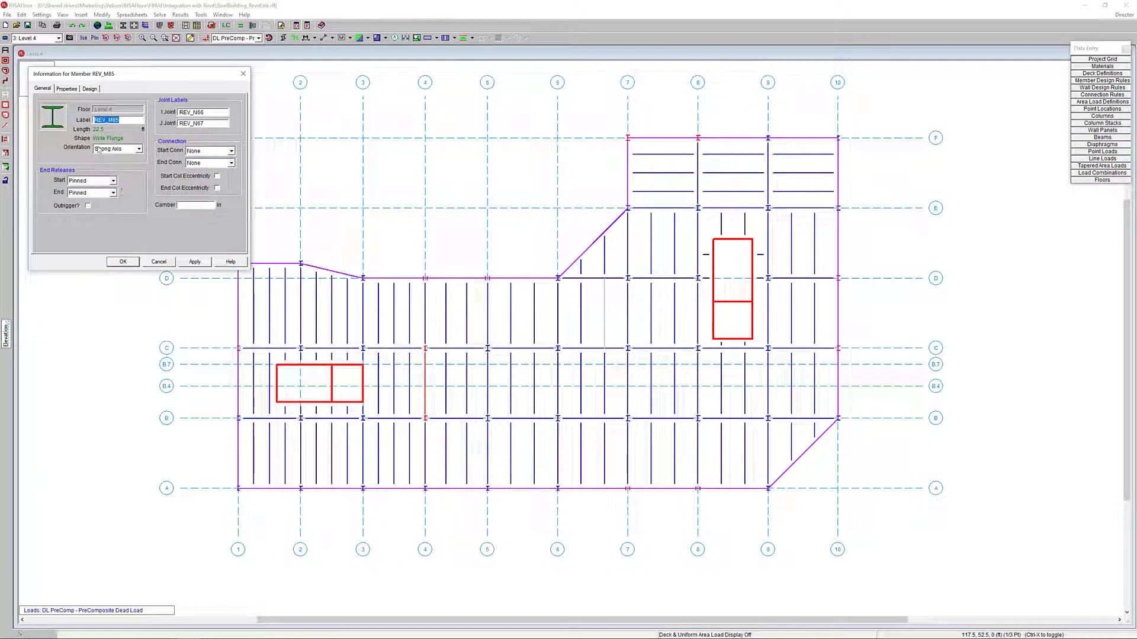
click(66, 88)
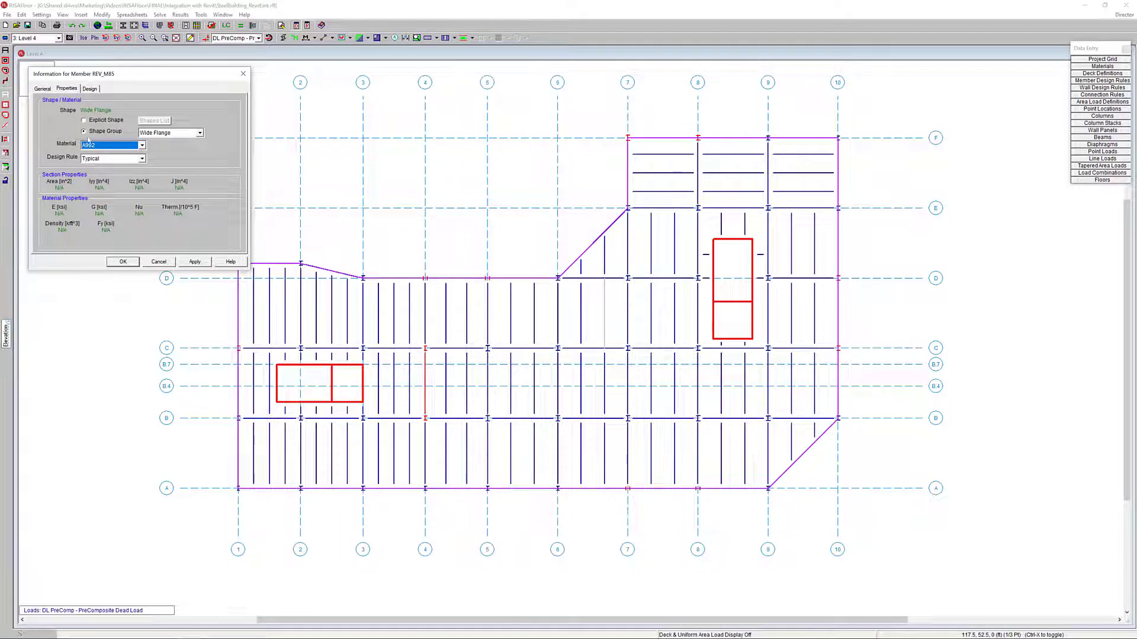
click(43, 88)
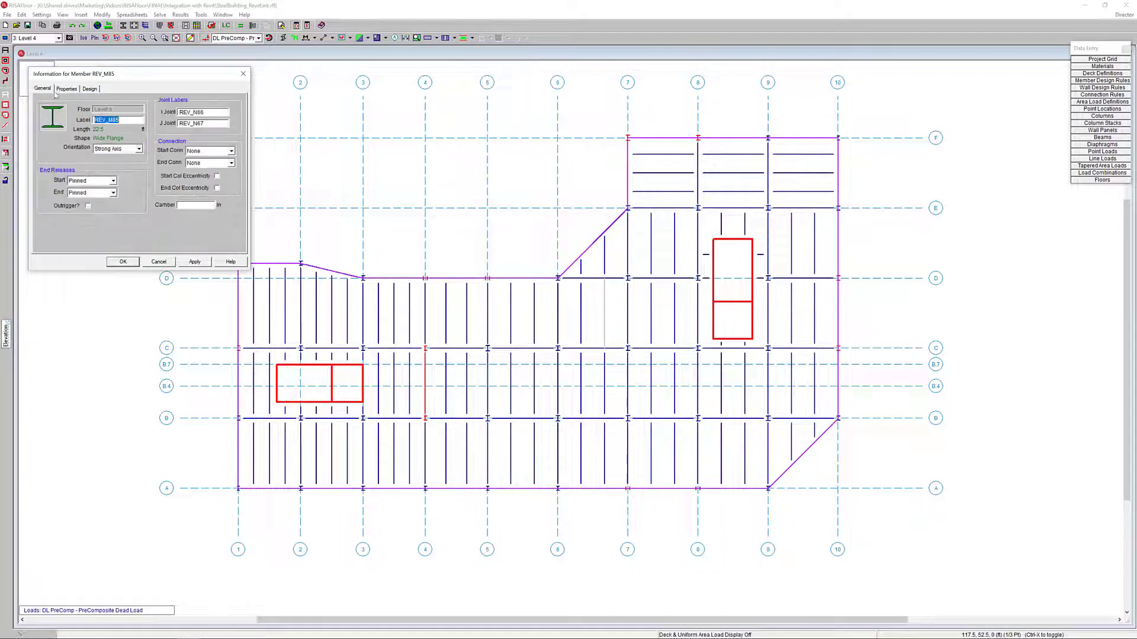
click(243, 75)
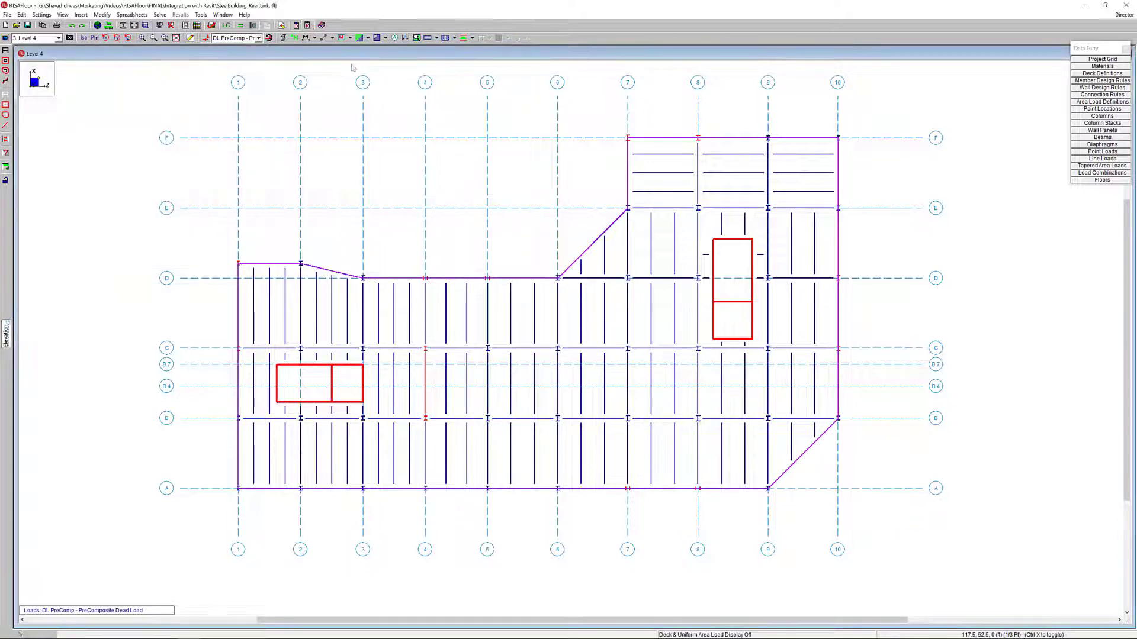
Show the deck areas on Level 4 including the default deck, and move the Data Entry window clear of the deck legend
click(368, 38)
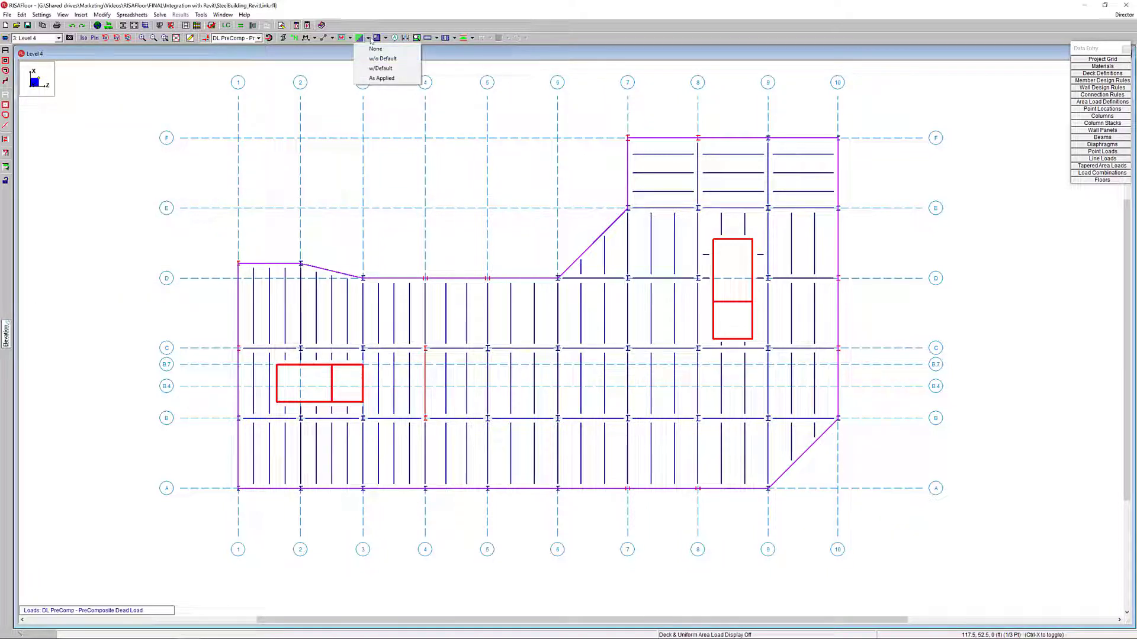
click(379, 69)
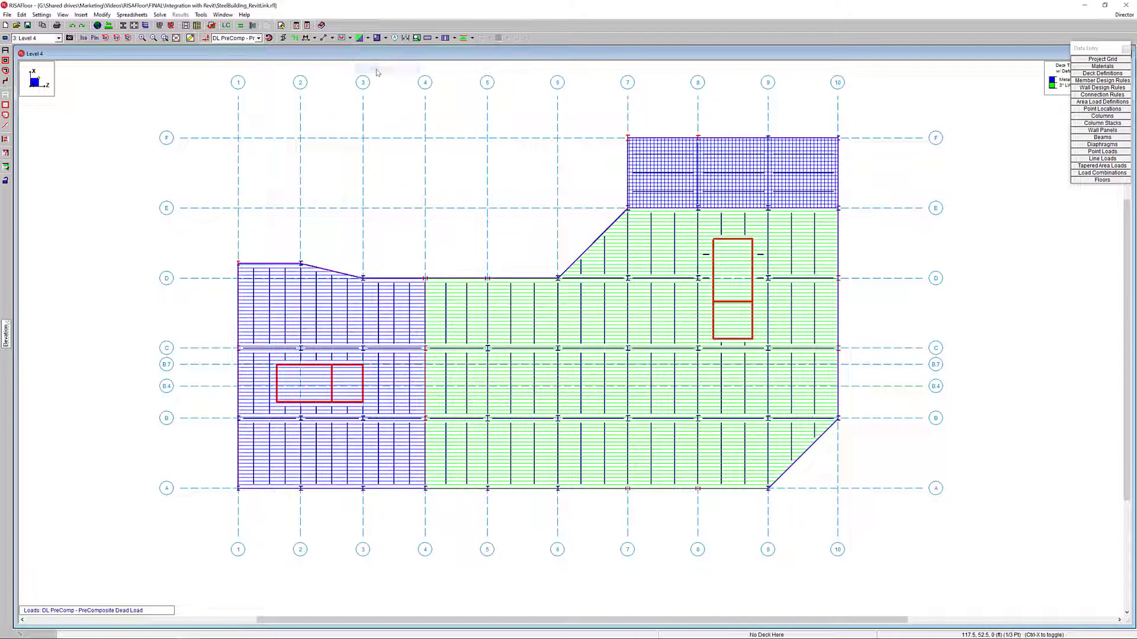
double_click(1084, 53)
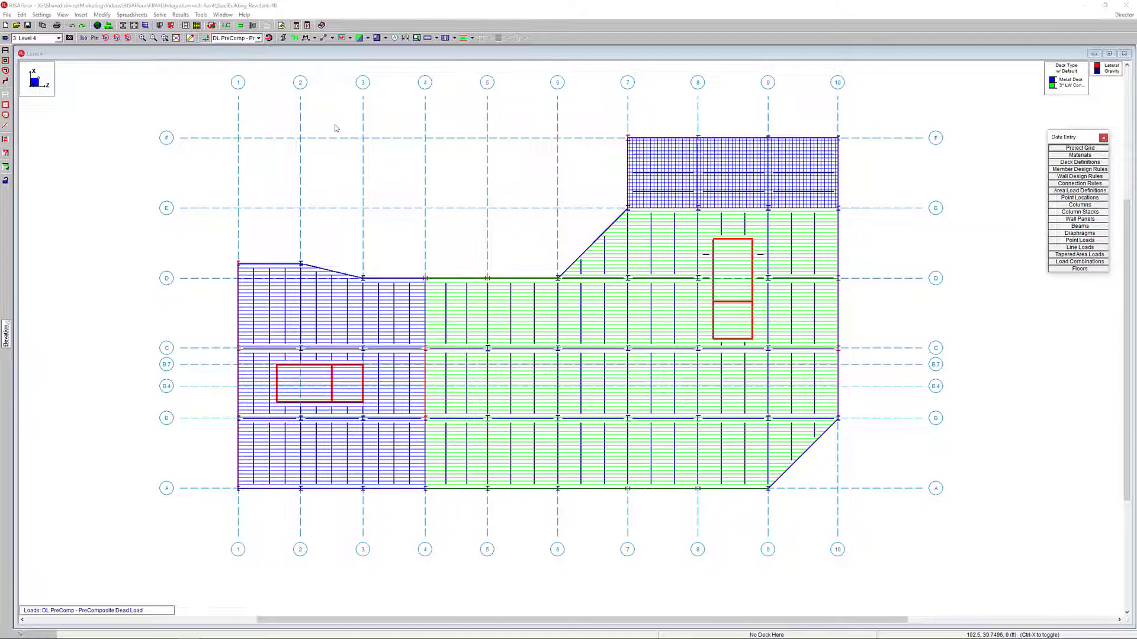
Turn off the deck display on Level 4 and label the beams with their shapes
click(368, 38)
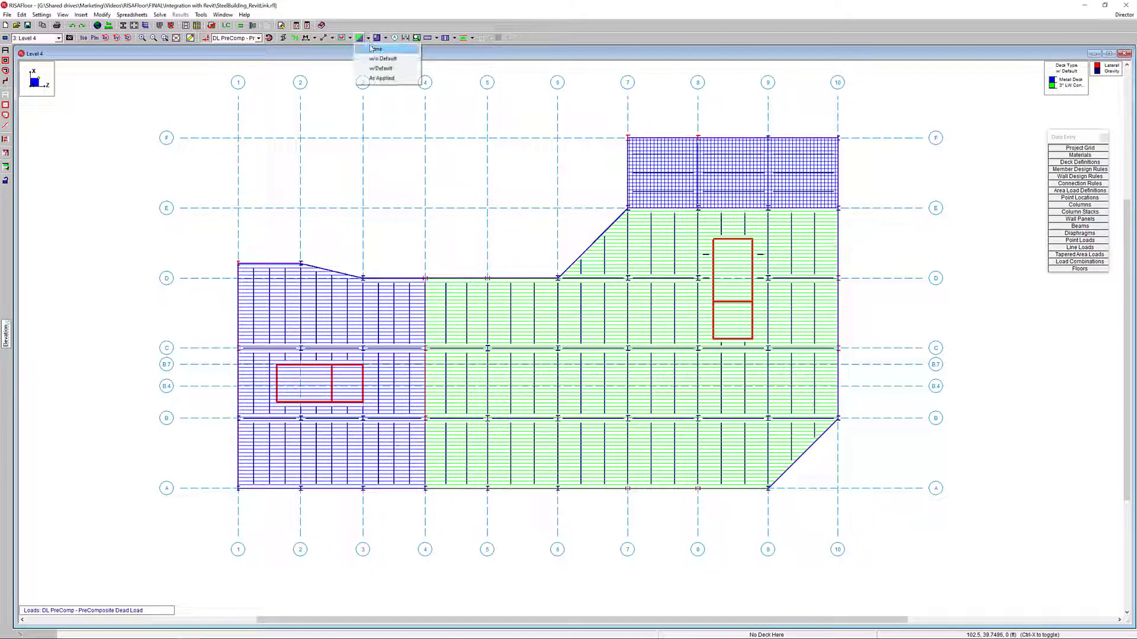
click(379, 53)
click(315, 39)
click(335, 72)
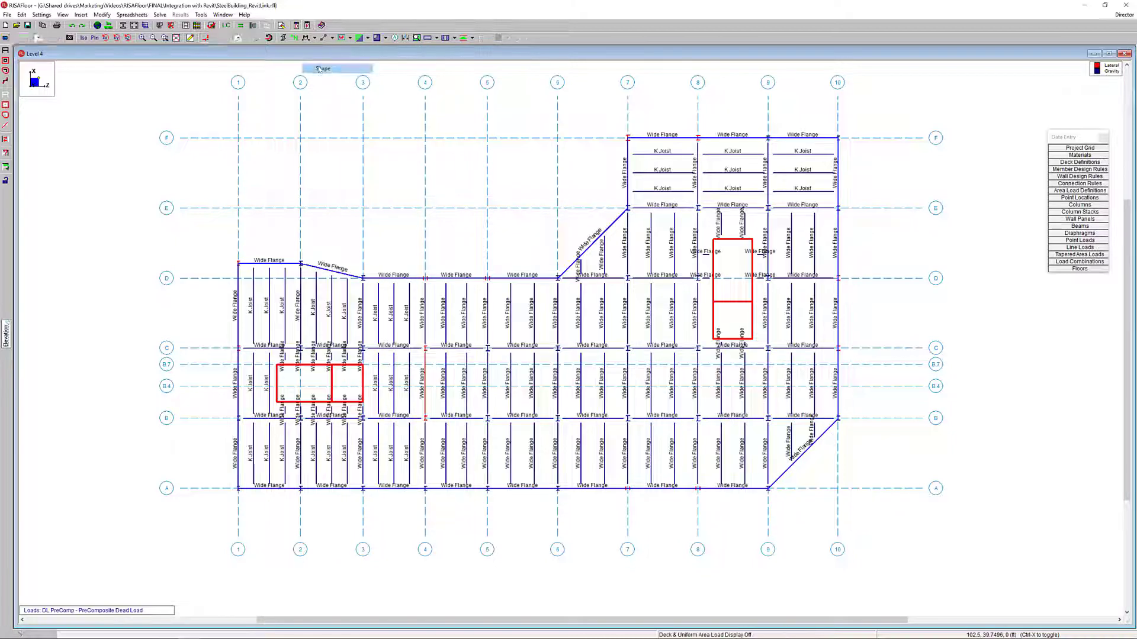